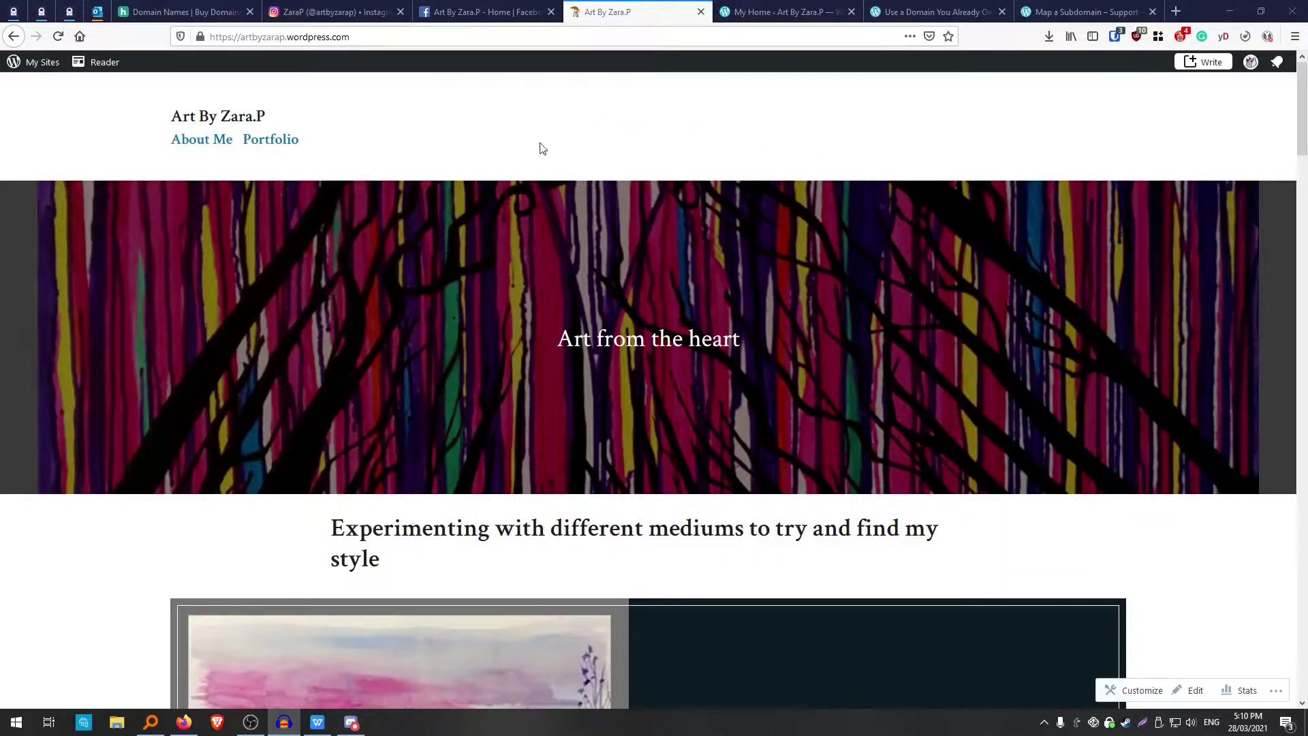
Switch to the Hover domain page, highlight the "Jordan" part of its web address, and return to the domain search.
left_click(194, 15)
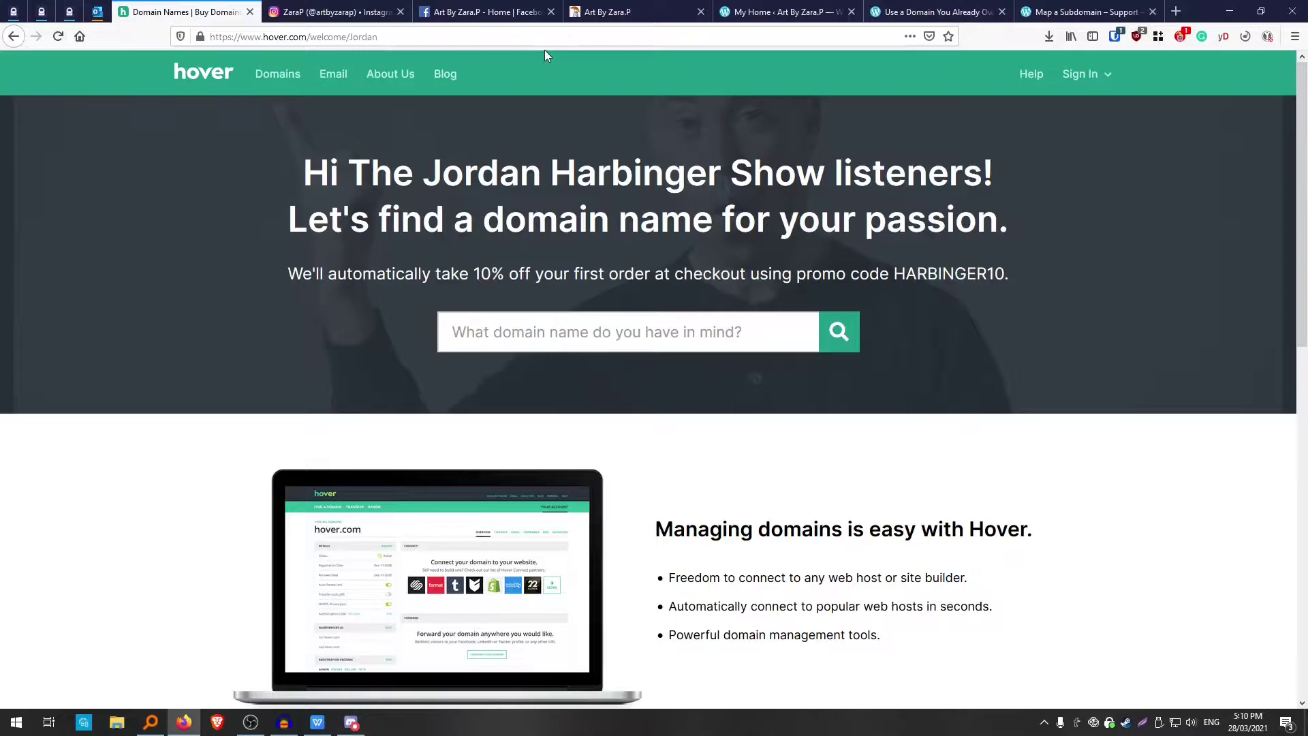
left_click_drag(379, 37, 350, 37)
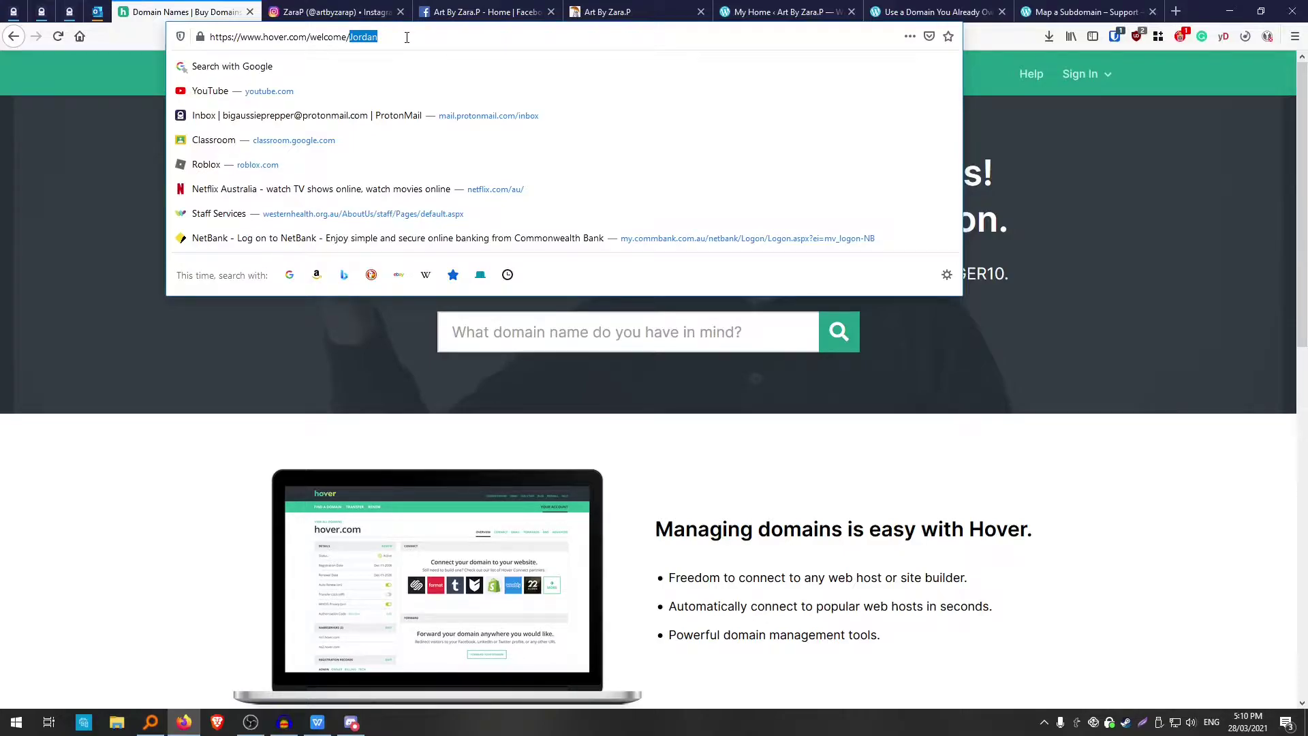
left_click(1201, 181)
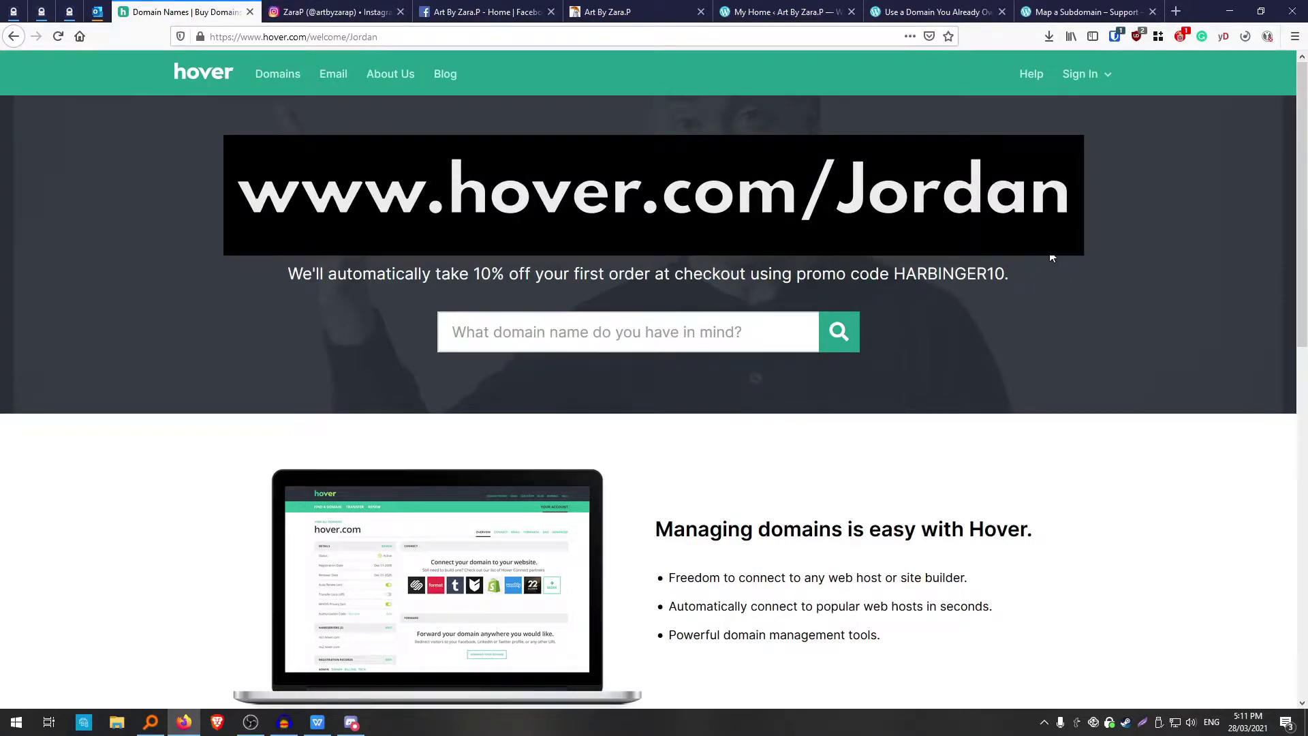
left_click(590, 334)
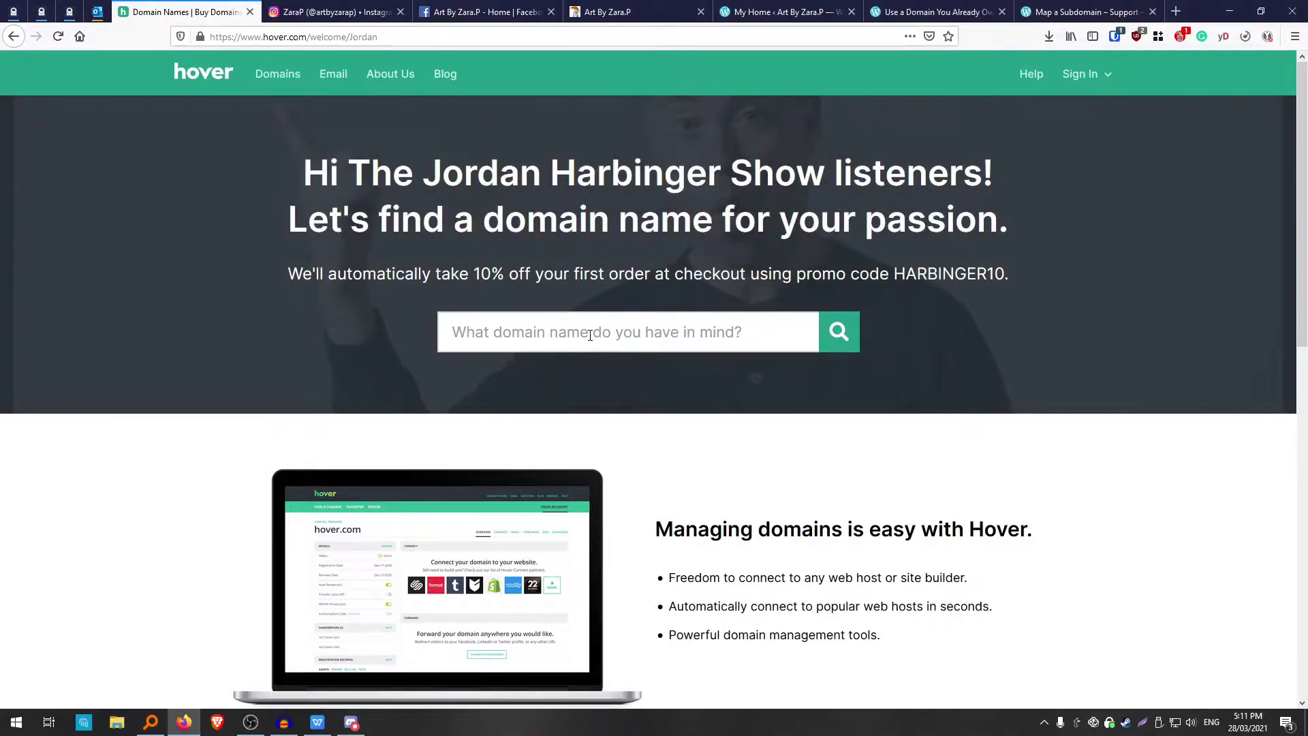
View the artist's Instagram profile, Facebook page and WordPress website in turn.
left_click(323, 8)
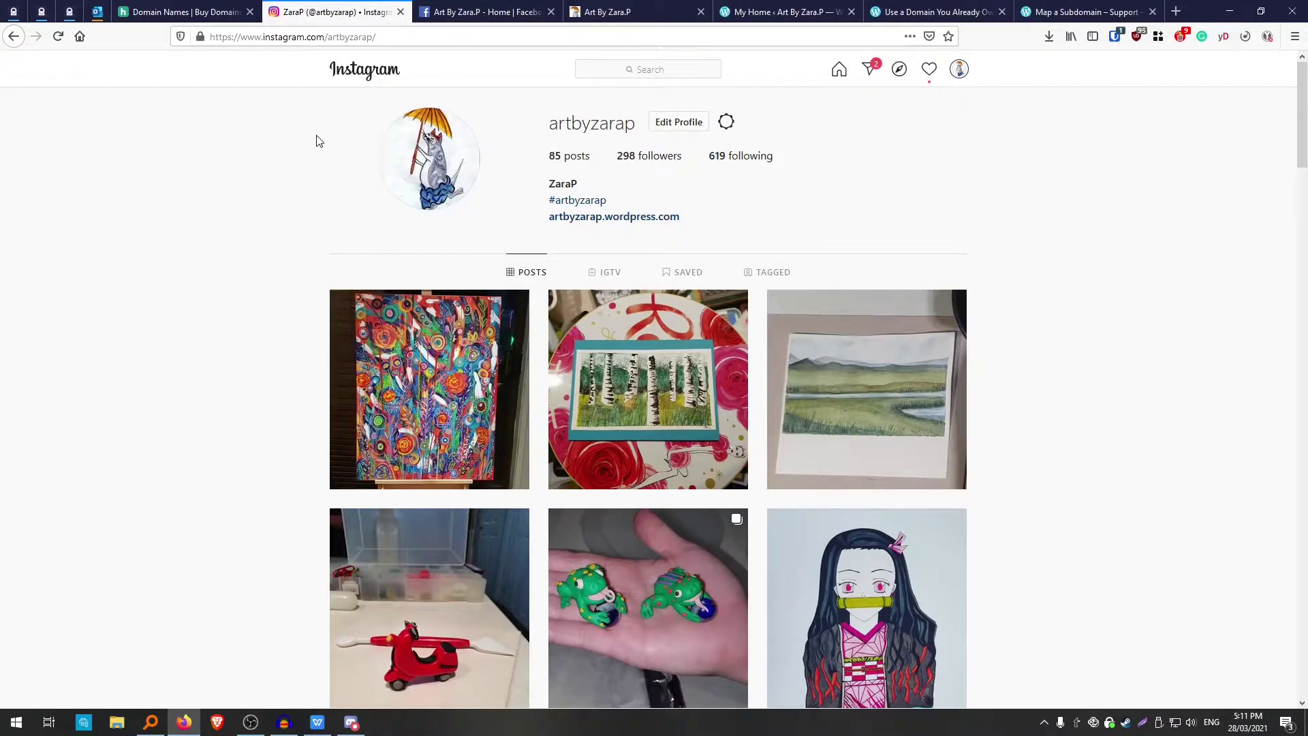
left_click(469, 9)
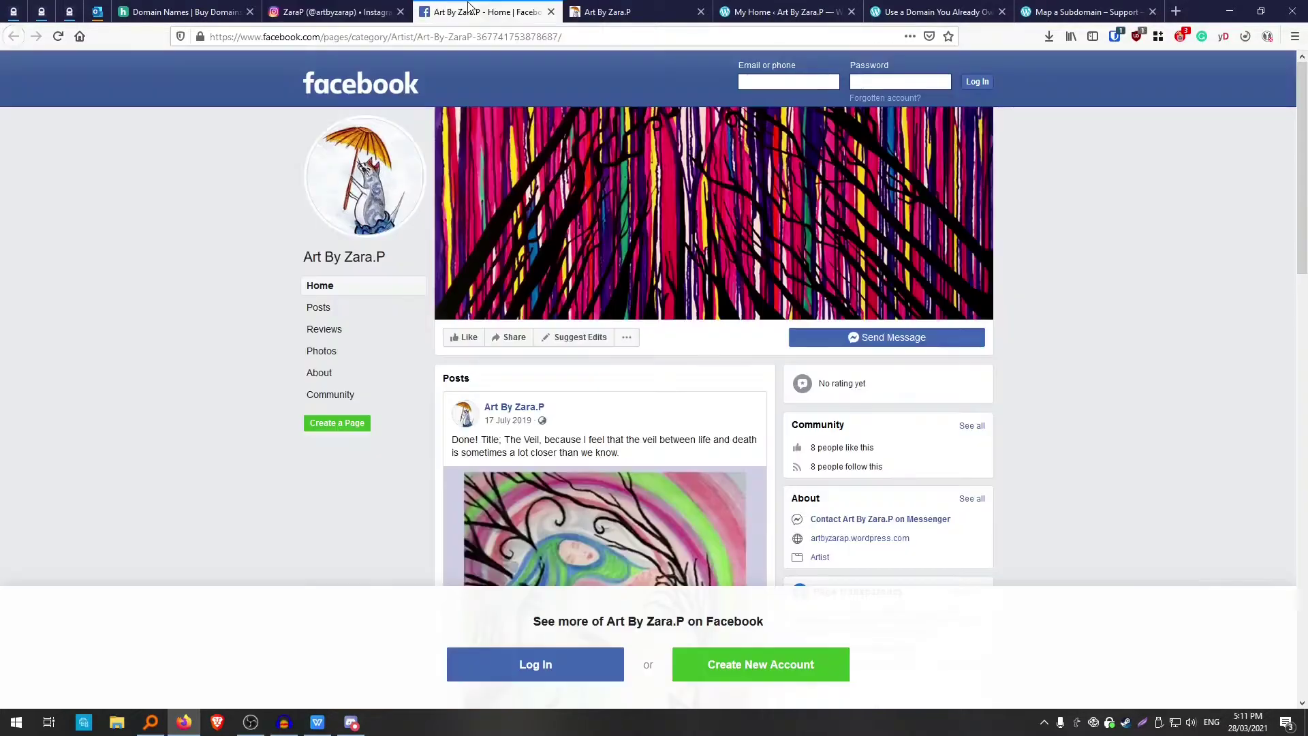
left_click(639, 8)
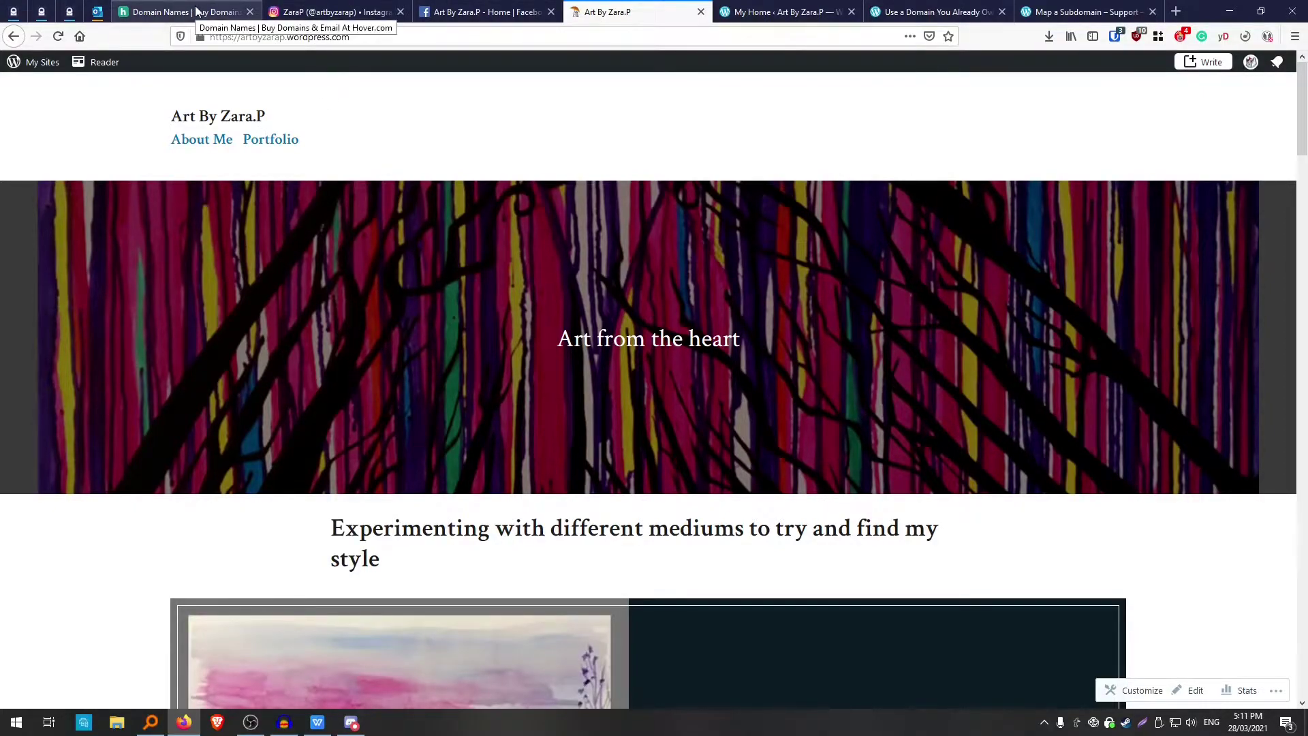
left_click(371, 36)
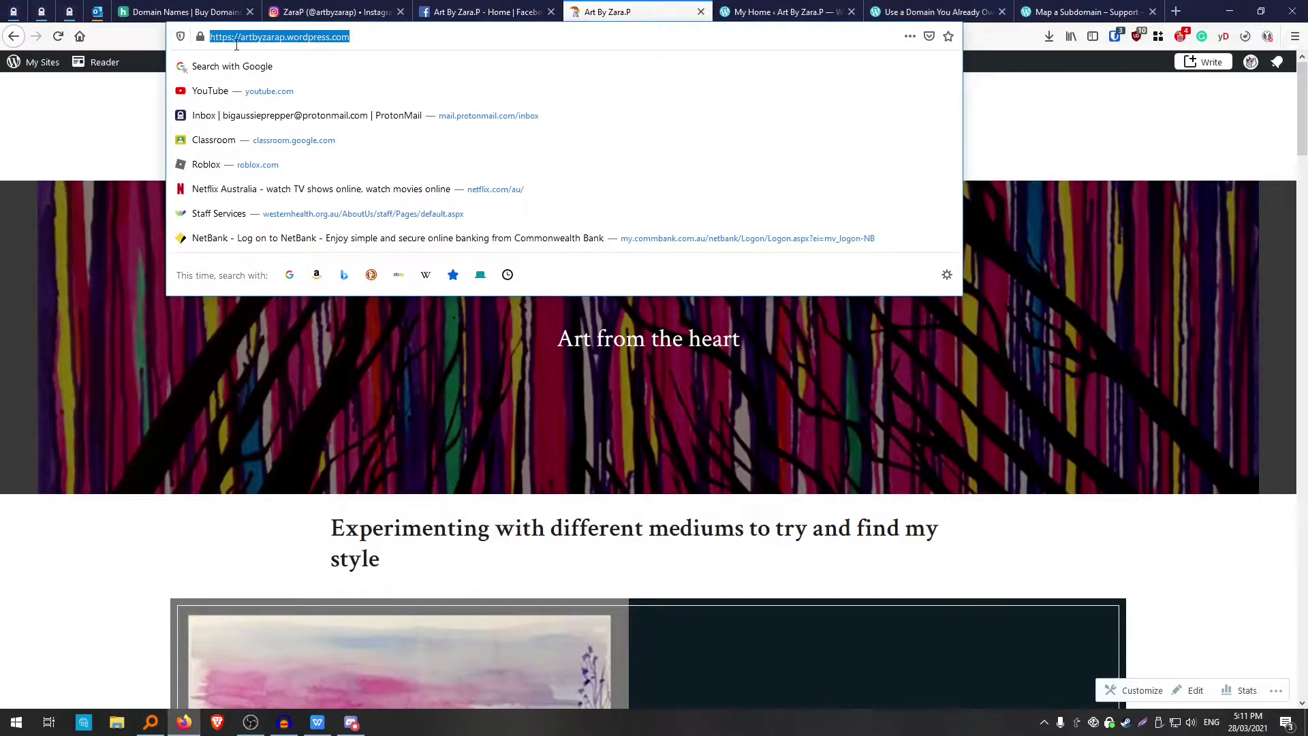
left_click(290, 37)
mouse_move(288, 36)
left_mouse_down()
mouse_move(239, 39)
mouse_move(287, 37)
left_mouse_up()
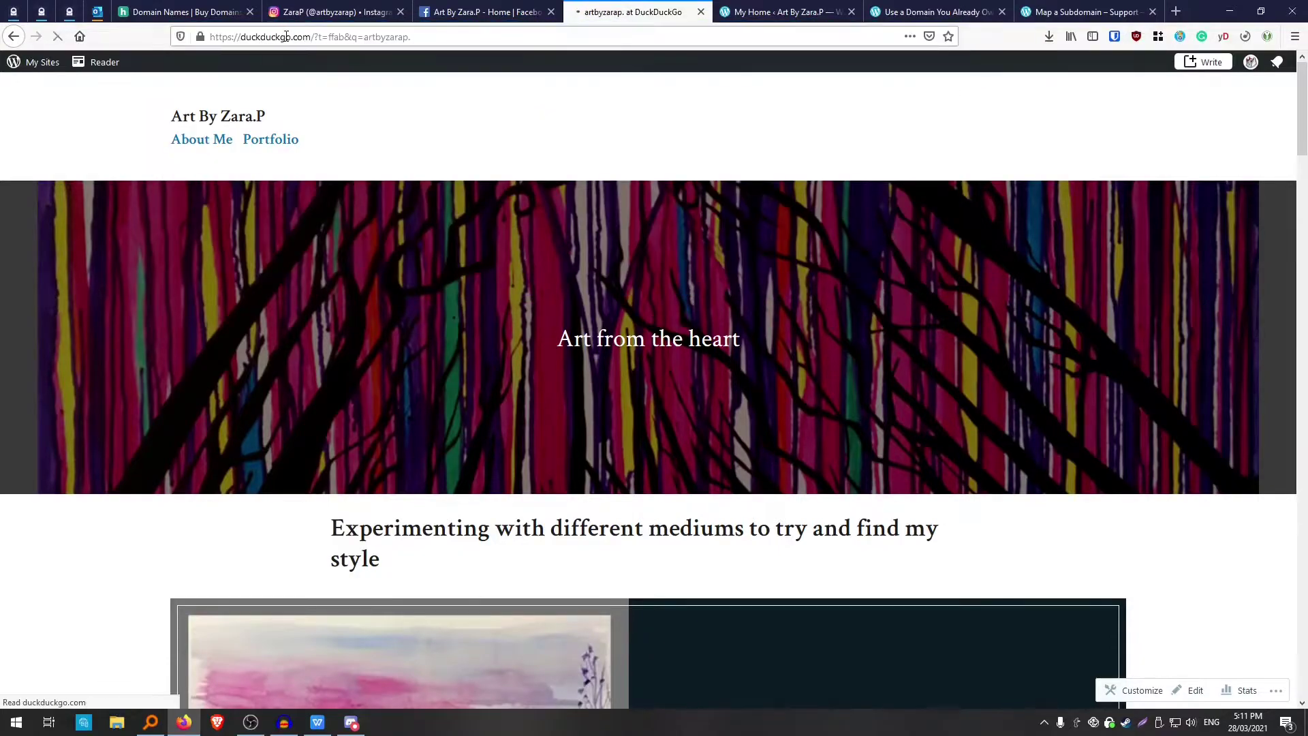
left_click(14, 36)
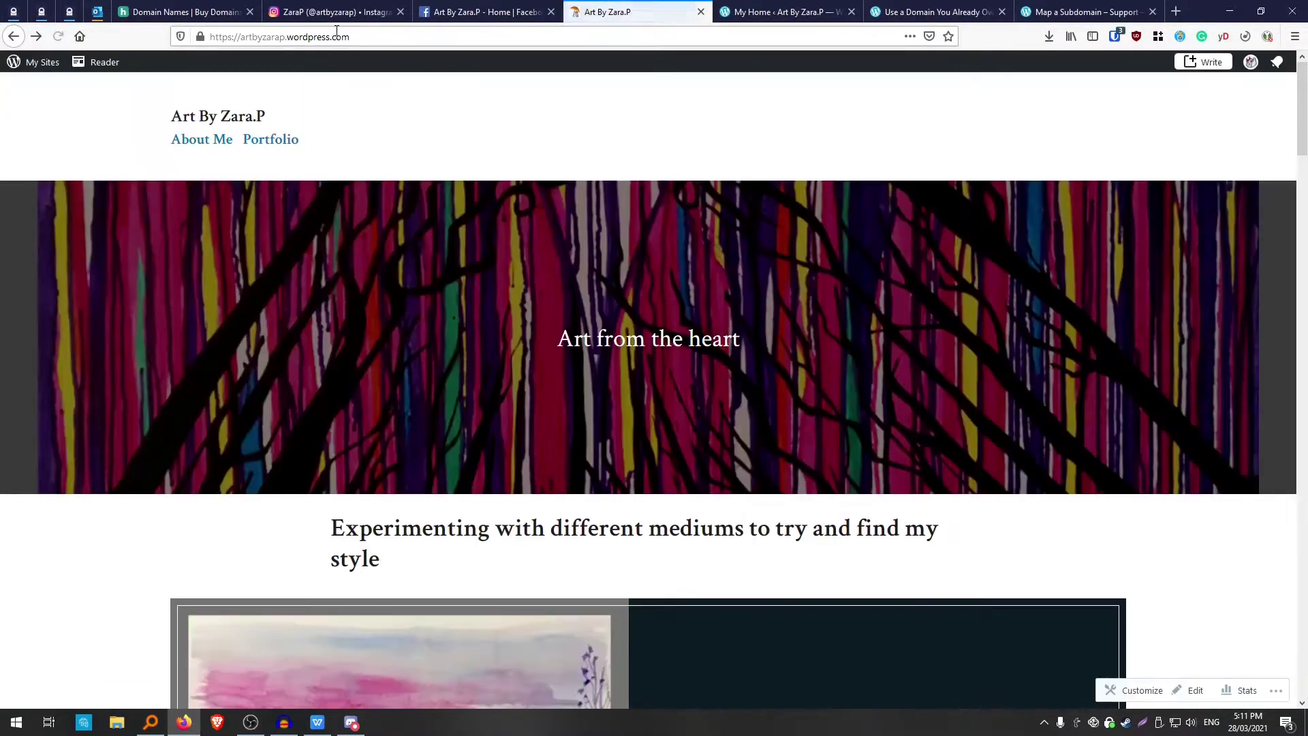
Examine the WordPress site's current web address and look through its home page down to the contact form.
left_click_drag(287, 37, 361, 36)
left_click(368, 37)
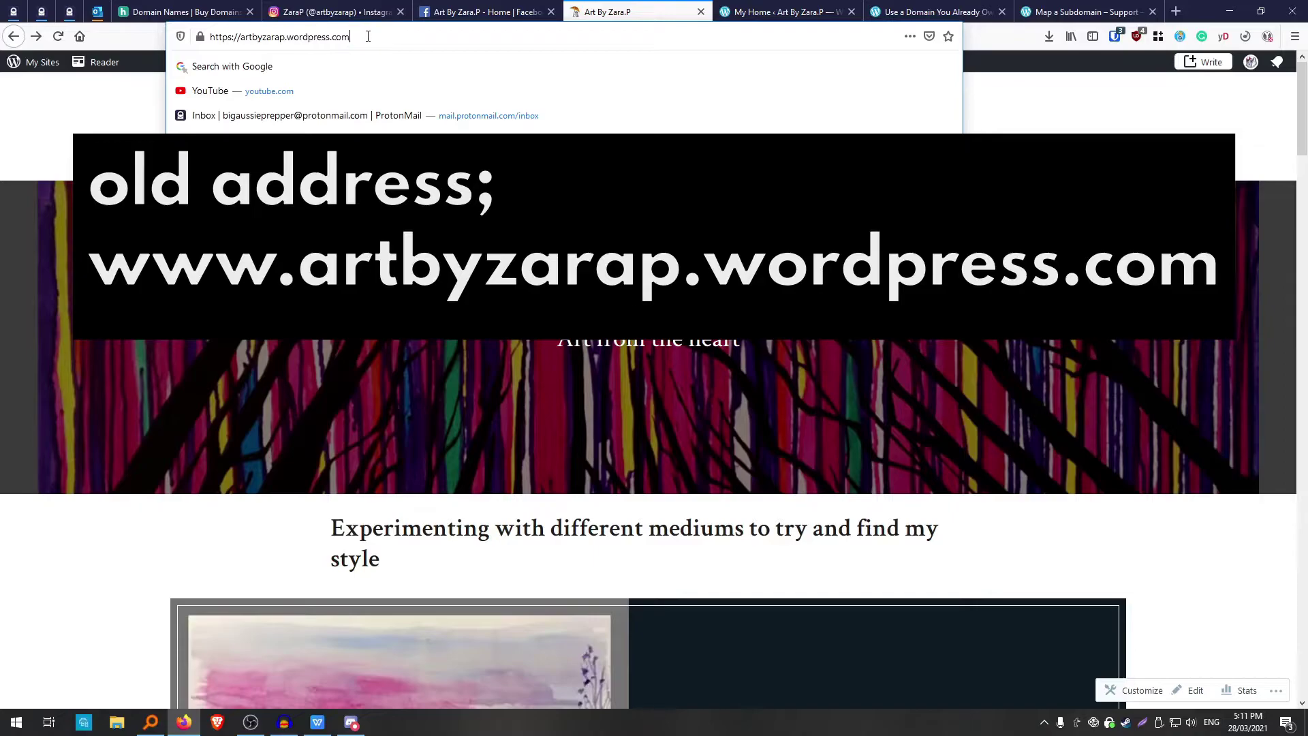
left_click(1083, 121)
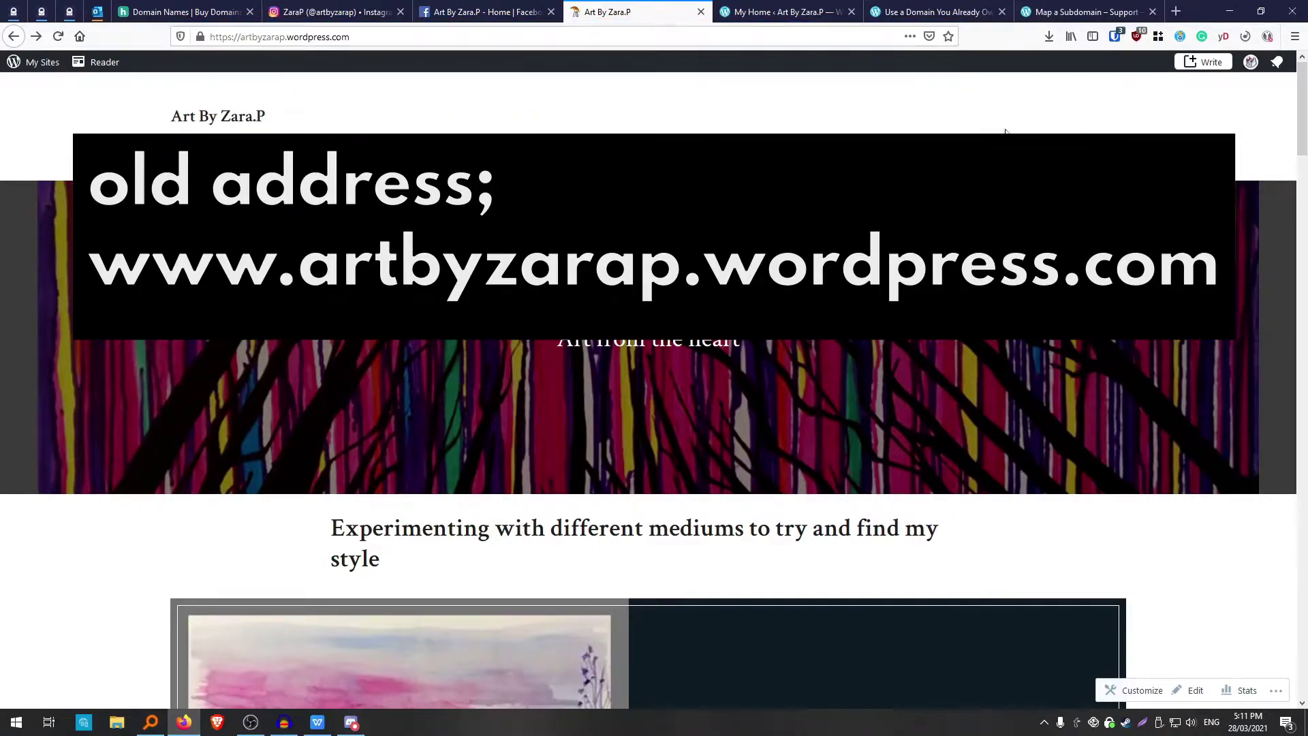
scroll(699, 195, "down", 15)
scroll(702, 194, "down", 10)
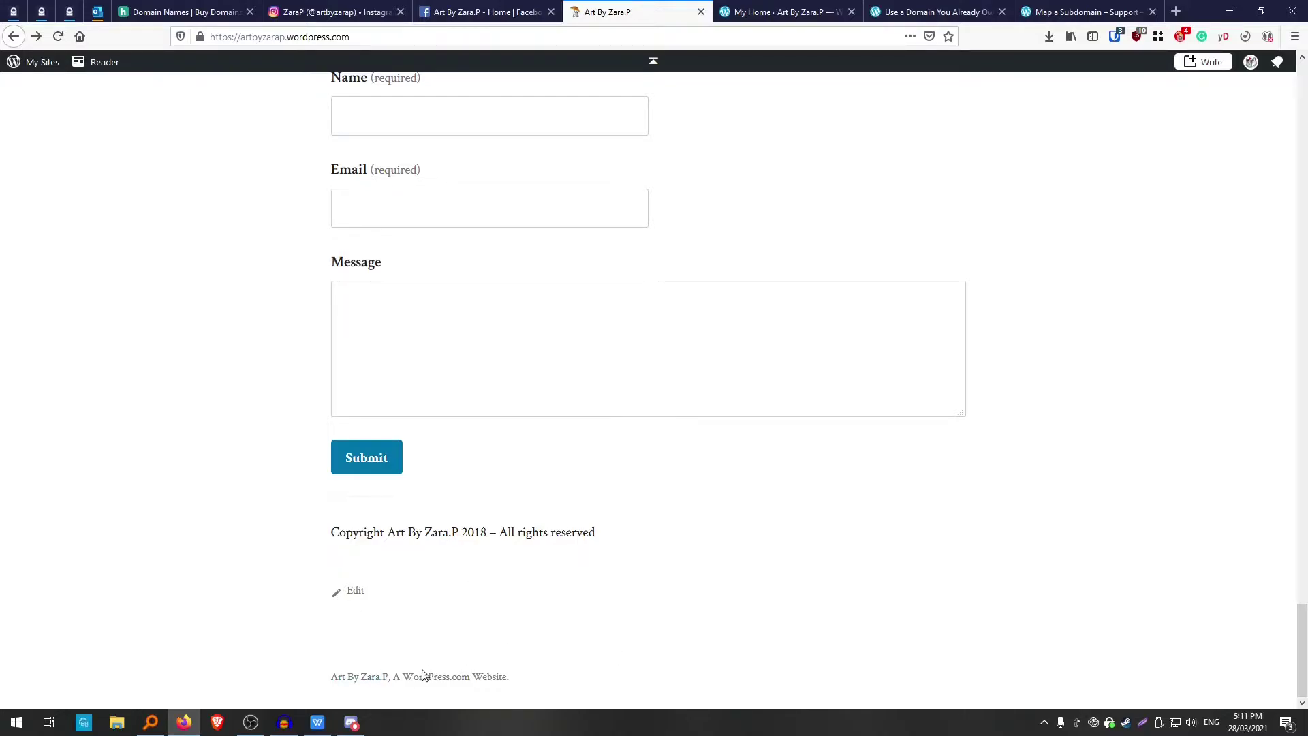
scroll(666, 590, "up", 15)
scroll(669, 592, "up", 15)
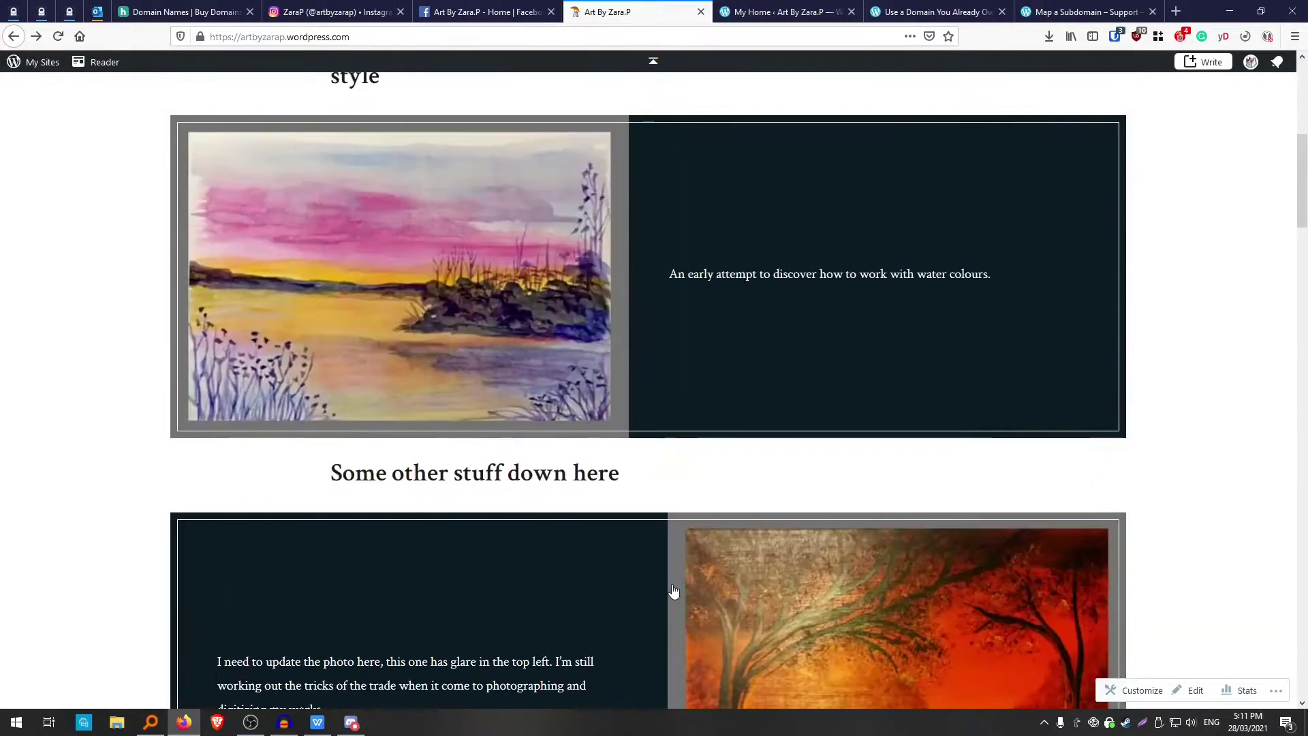
scroll(673, 590, "up", 7)
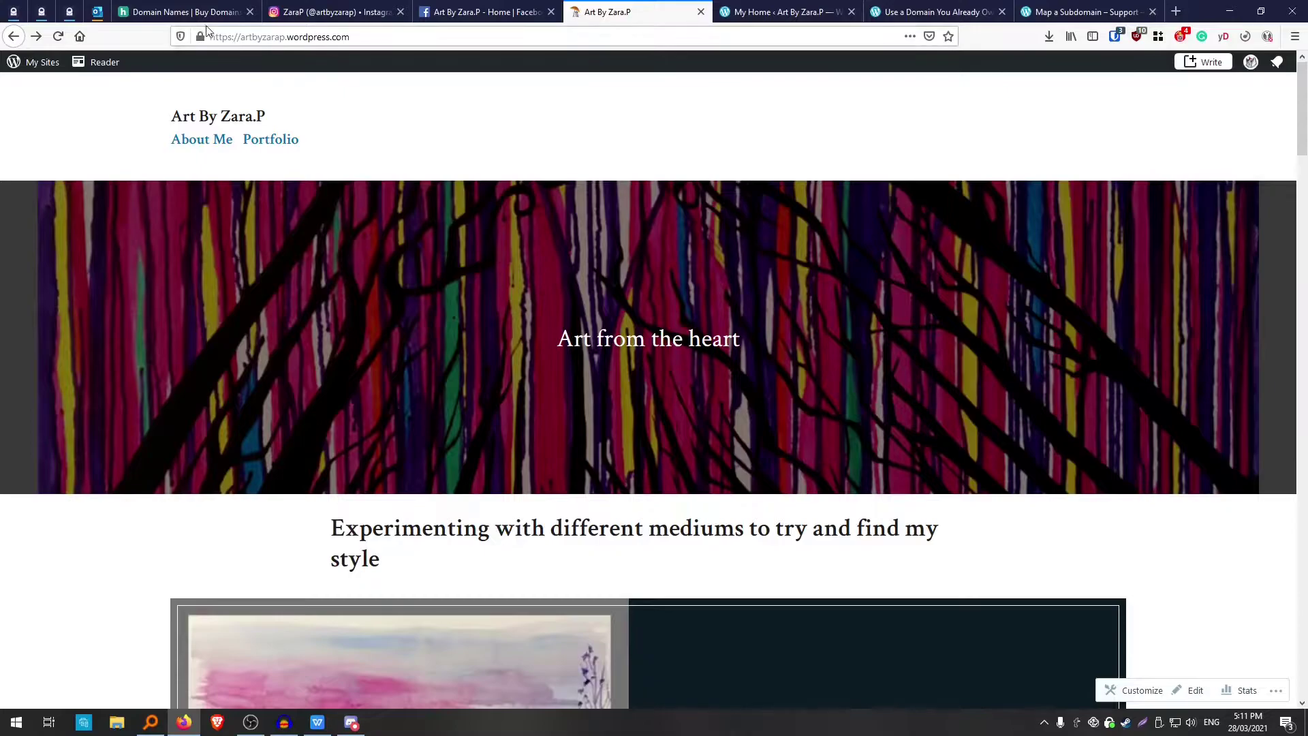
Search Hover for the domain name zarap.art.
left_click(190, 15)
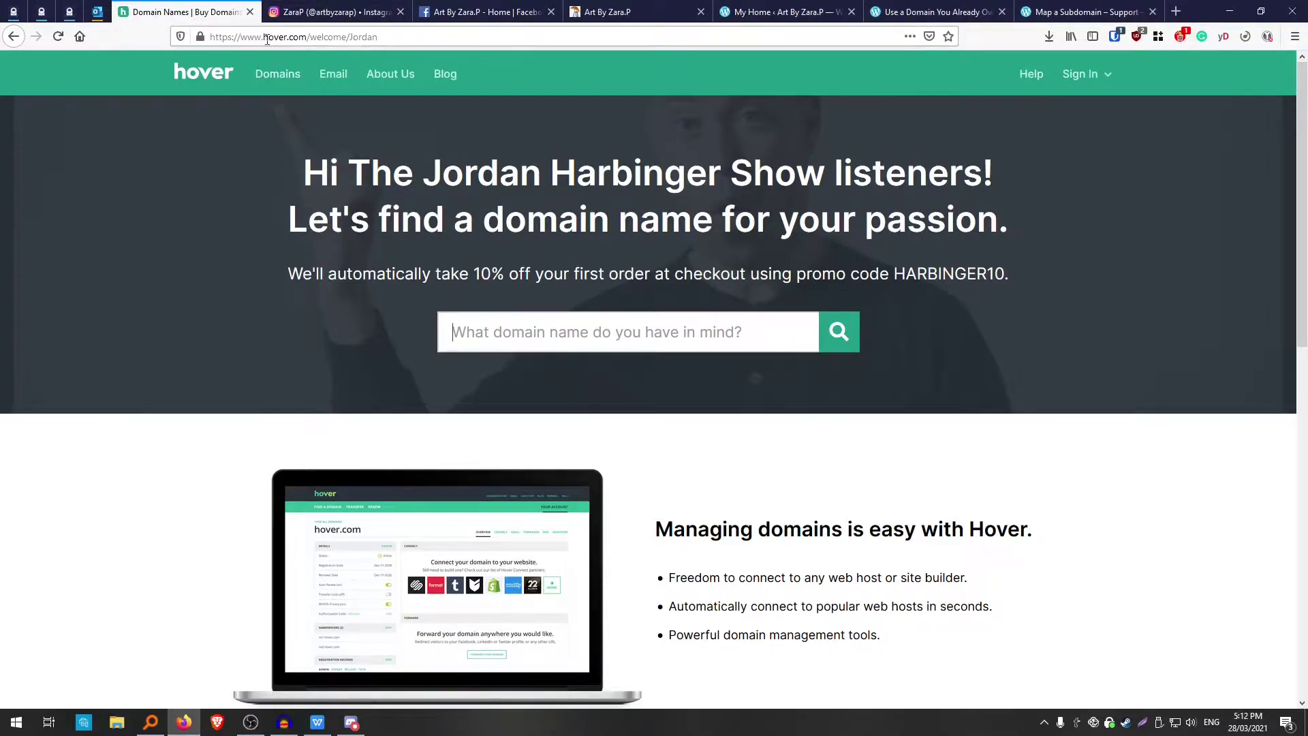
left_click(617, 336)
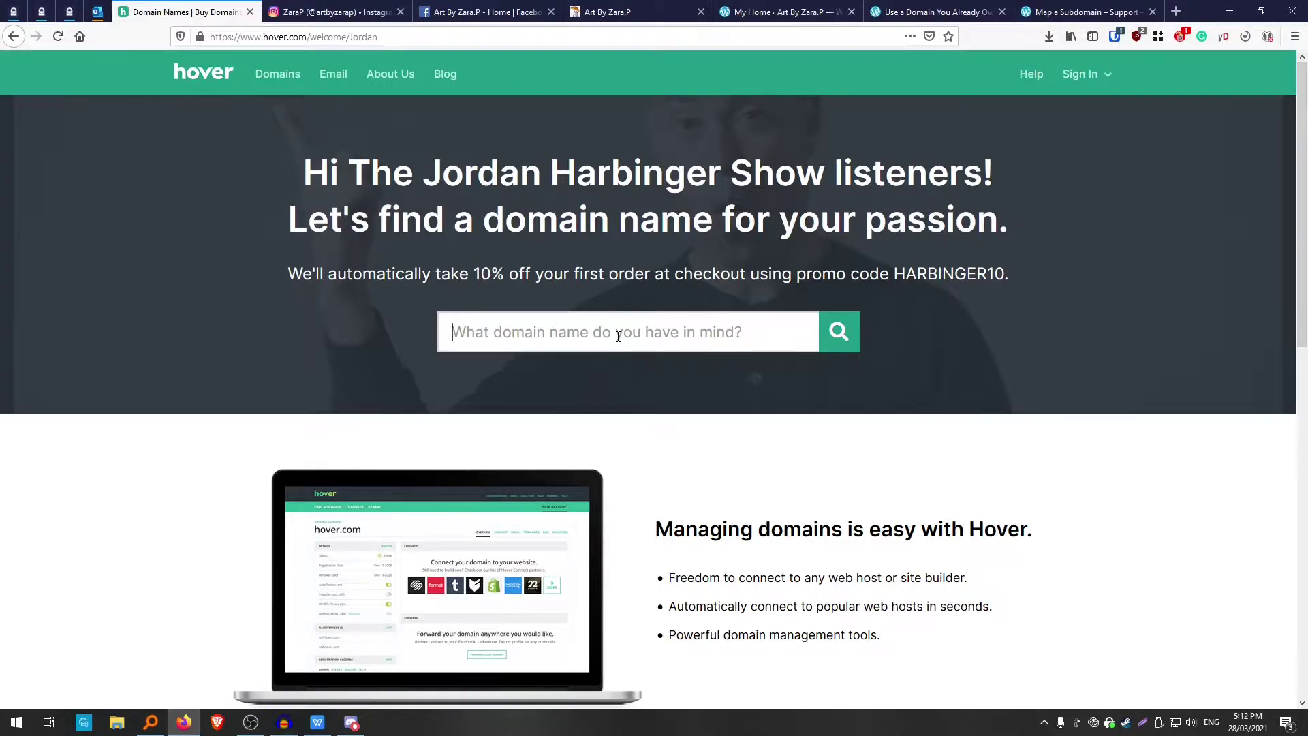
type("zarap")
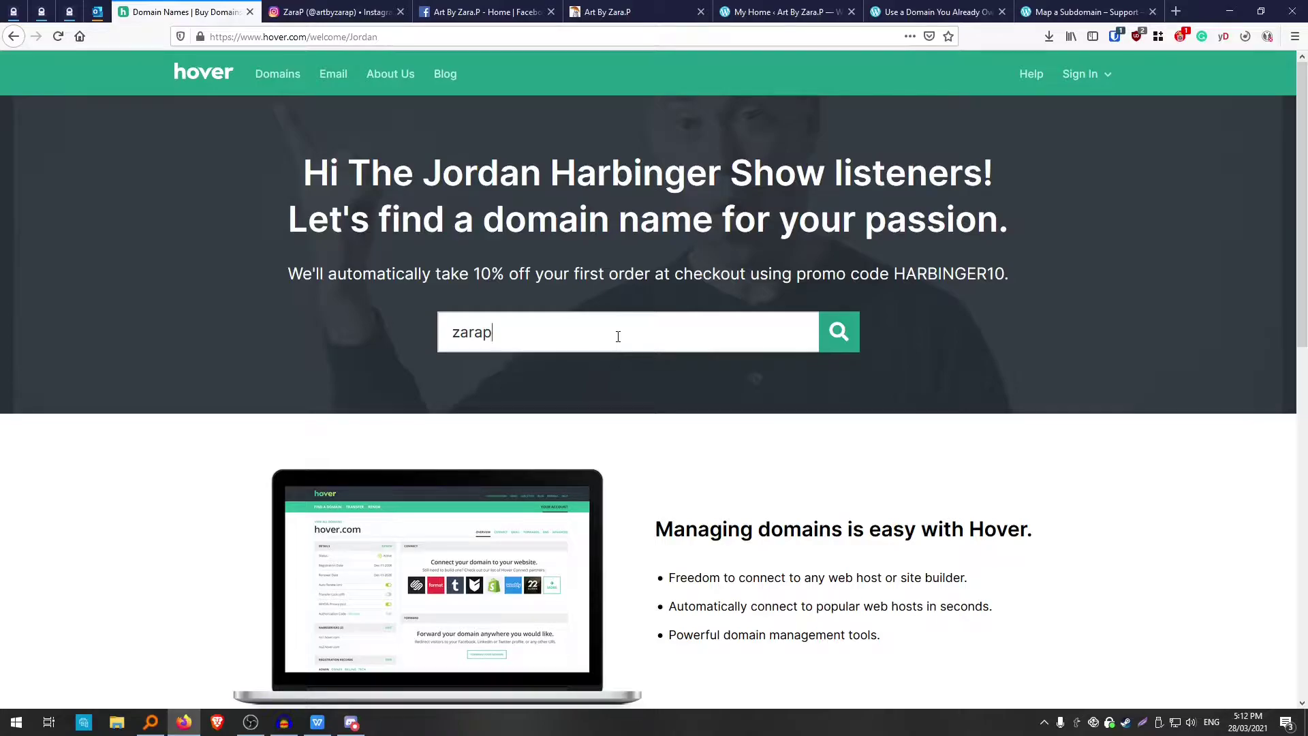
type(".art")
left_click(844, 333)
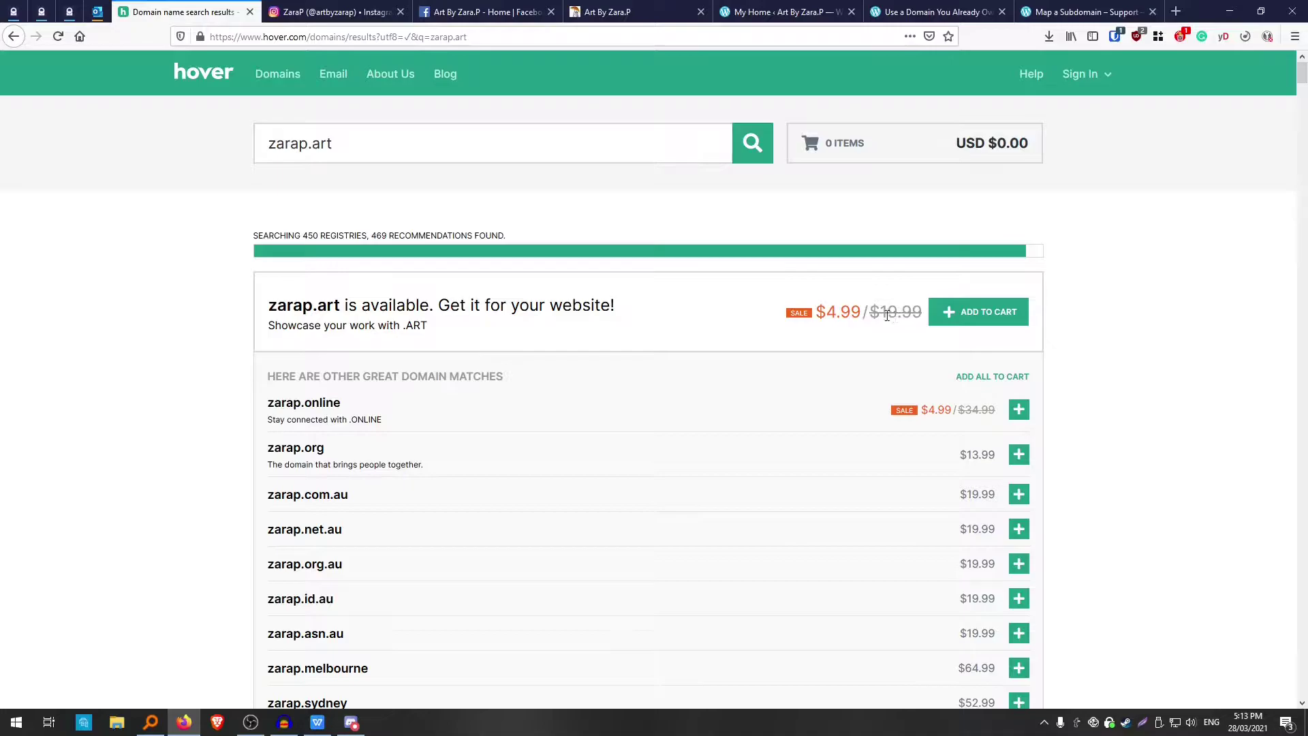
Review the zarap.art price and the alternative domain suggestions, and add zarap.art to the cart.
left_click_drag(873, 311, 907, 322)
left_click(741, 310)
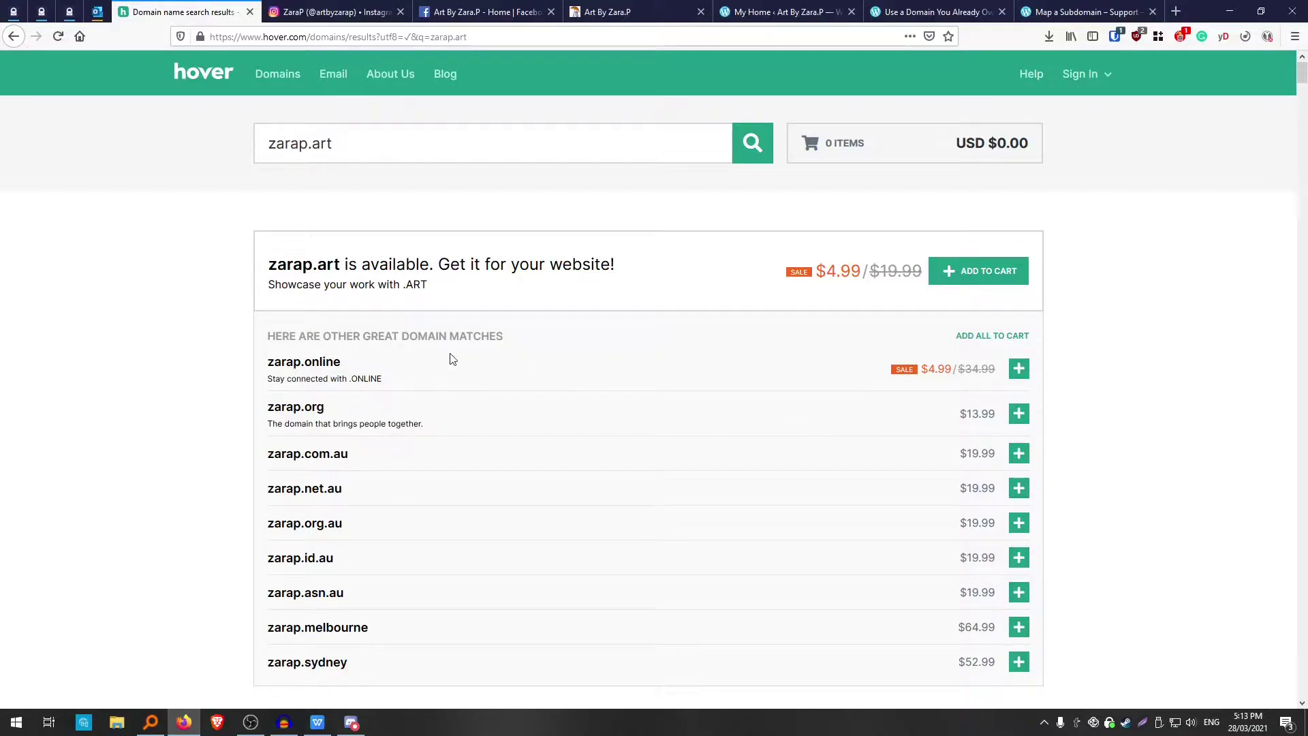
scroll(468, 368, "down", 1)
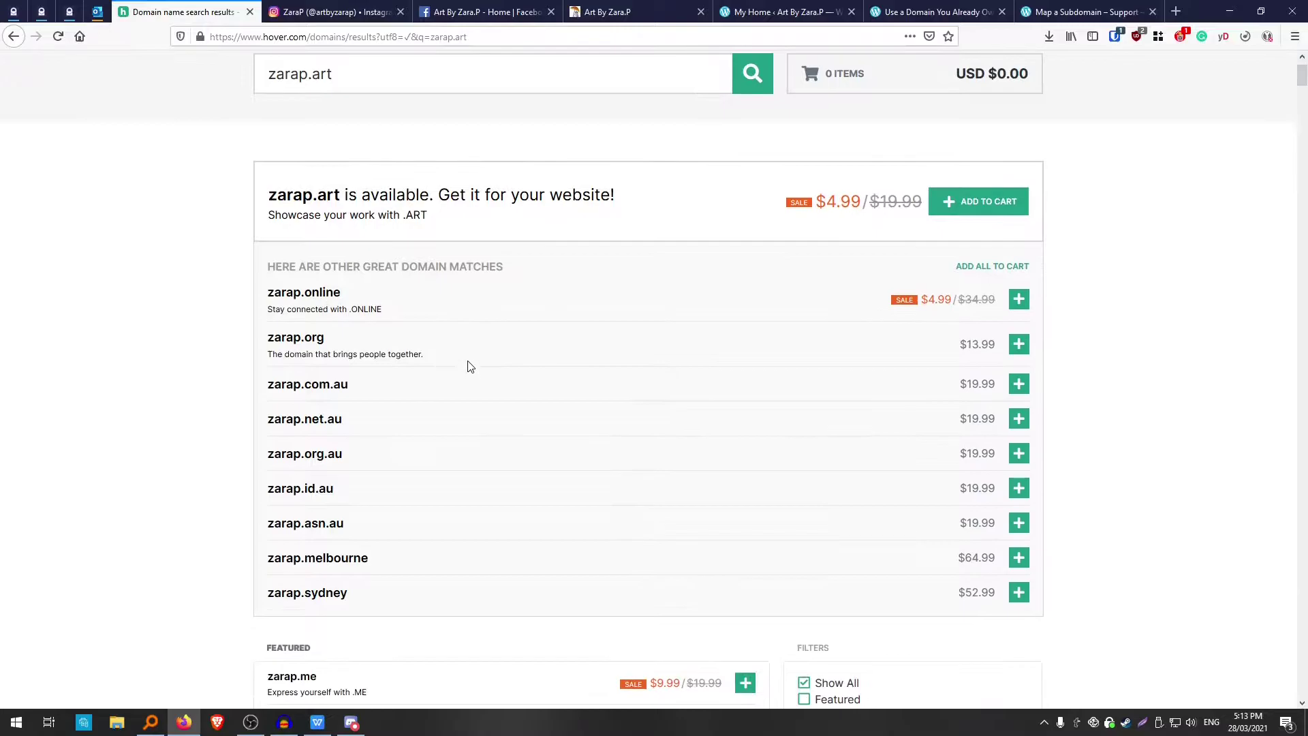
scroll(552, 351, "down", 1)
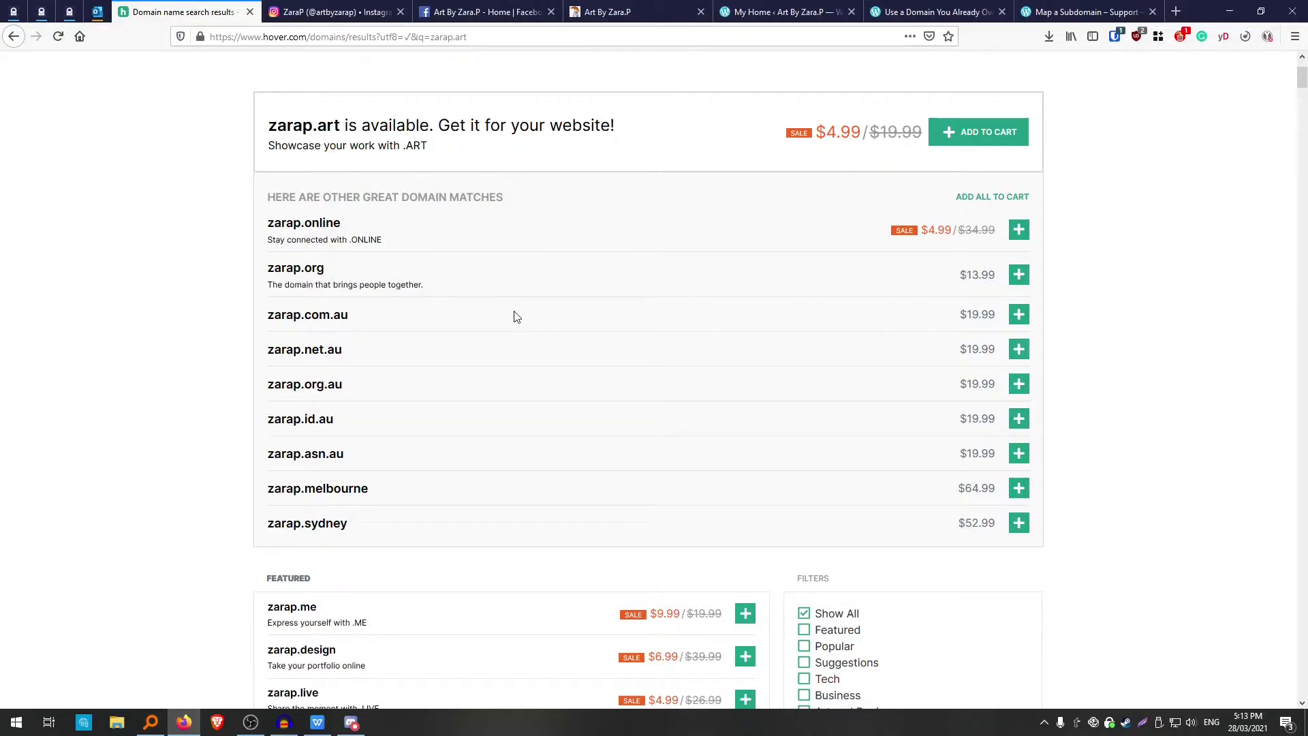
scroll(515, 316, "down", 3)
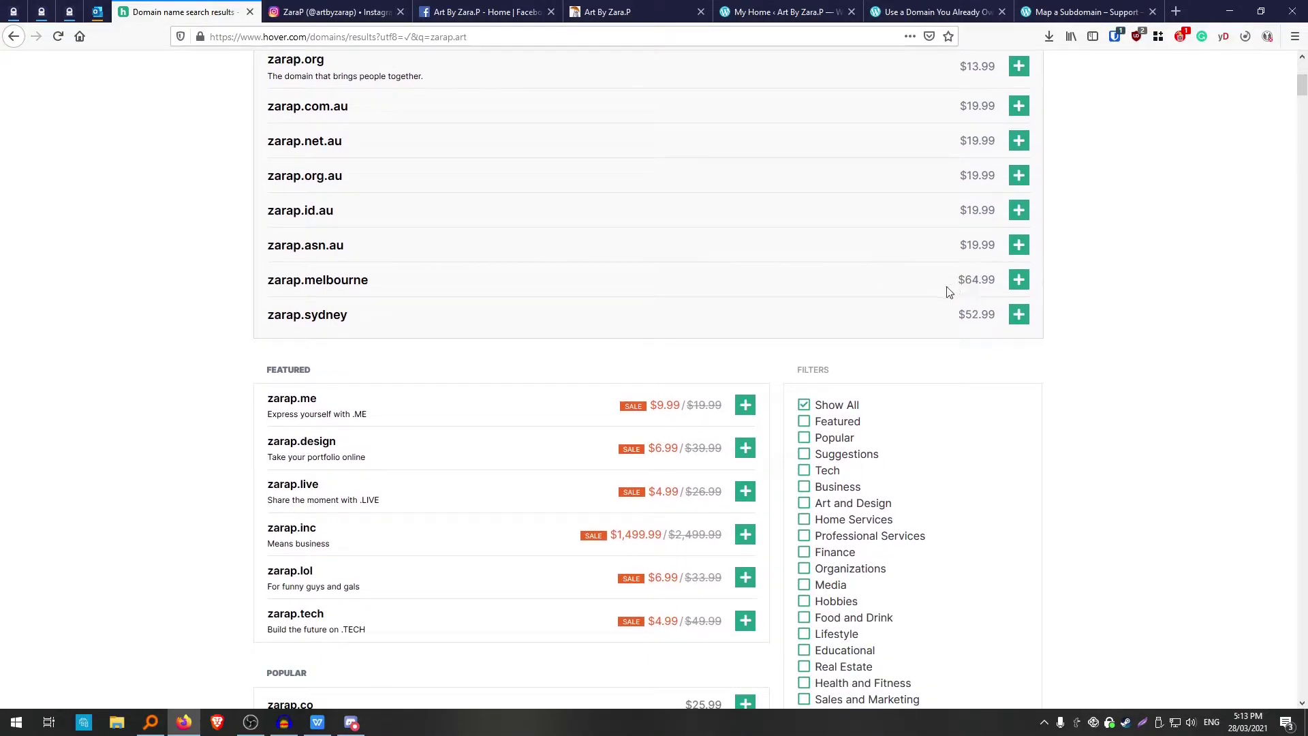
scroll(609, 311, "down", 3)
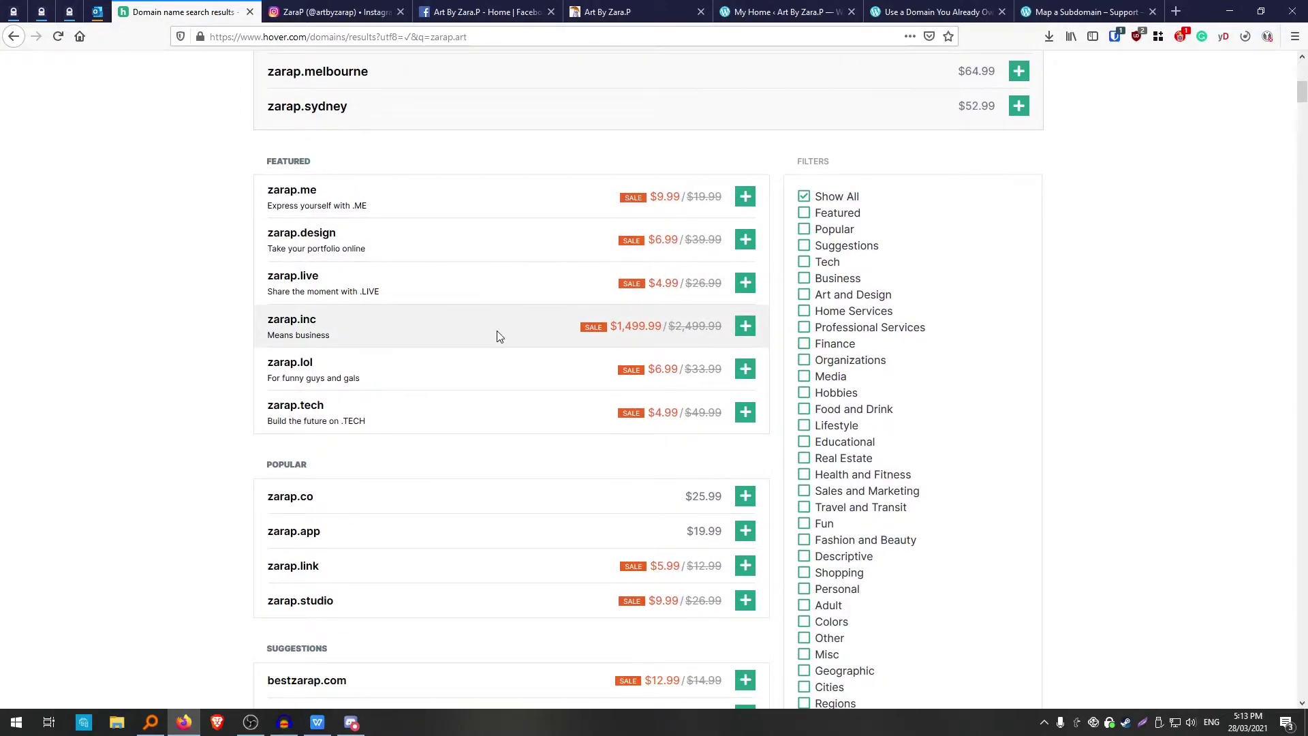
scroll(501, 336, "down", 3)
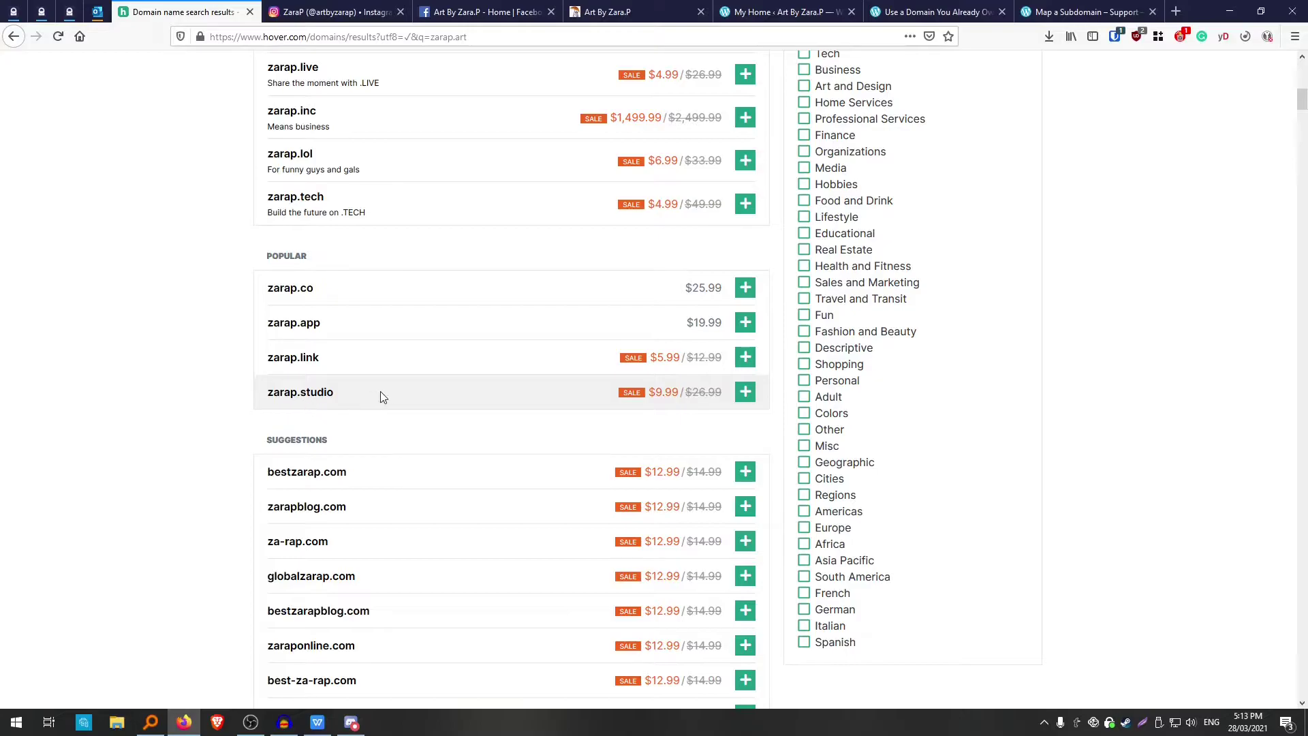
scroll(392, 395, "down", 6)
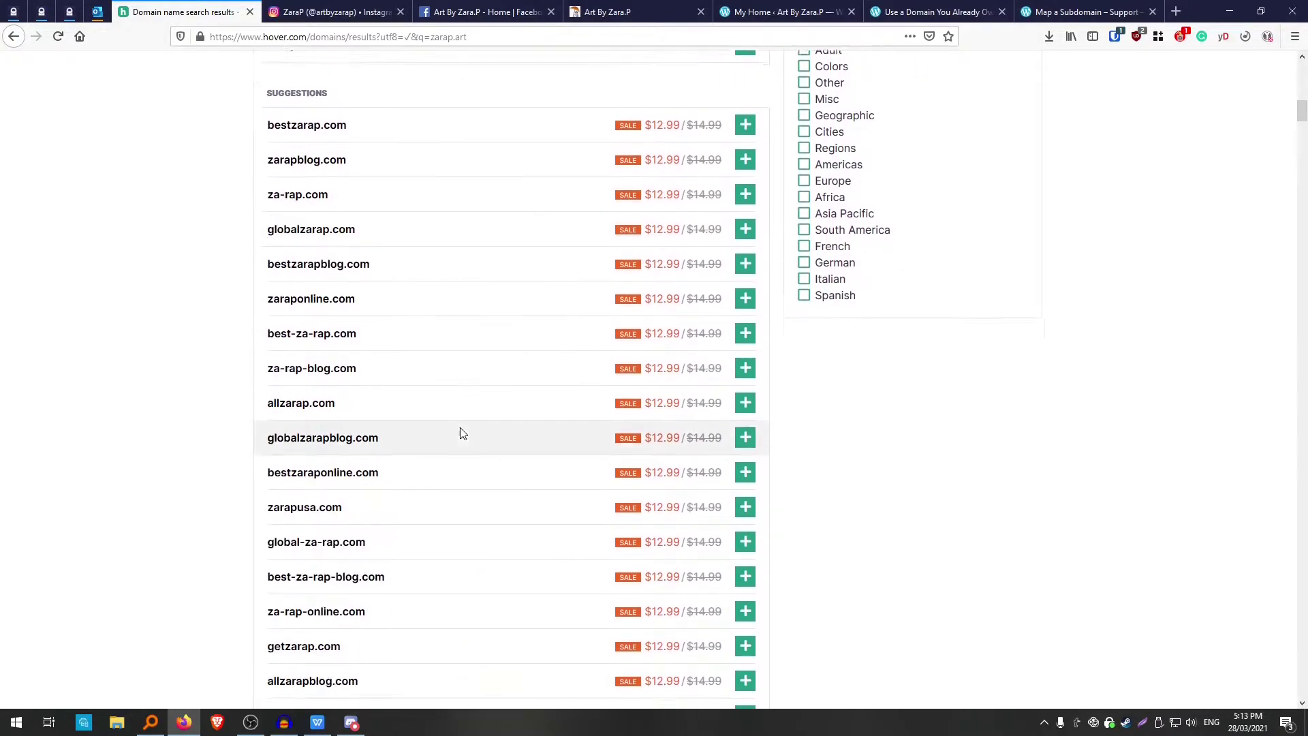
scroll(456, 464, "up", 12)
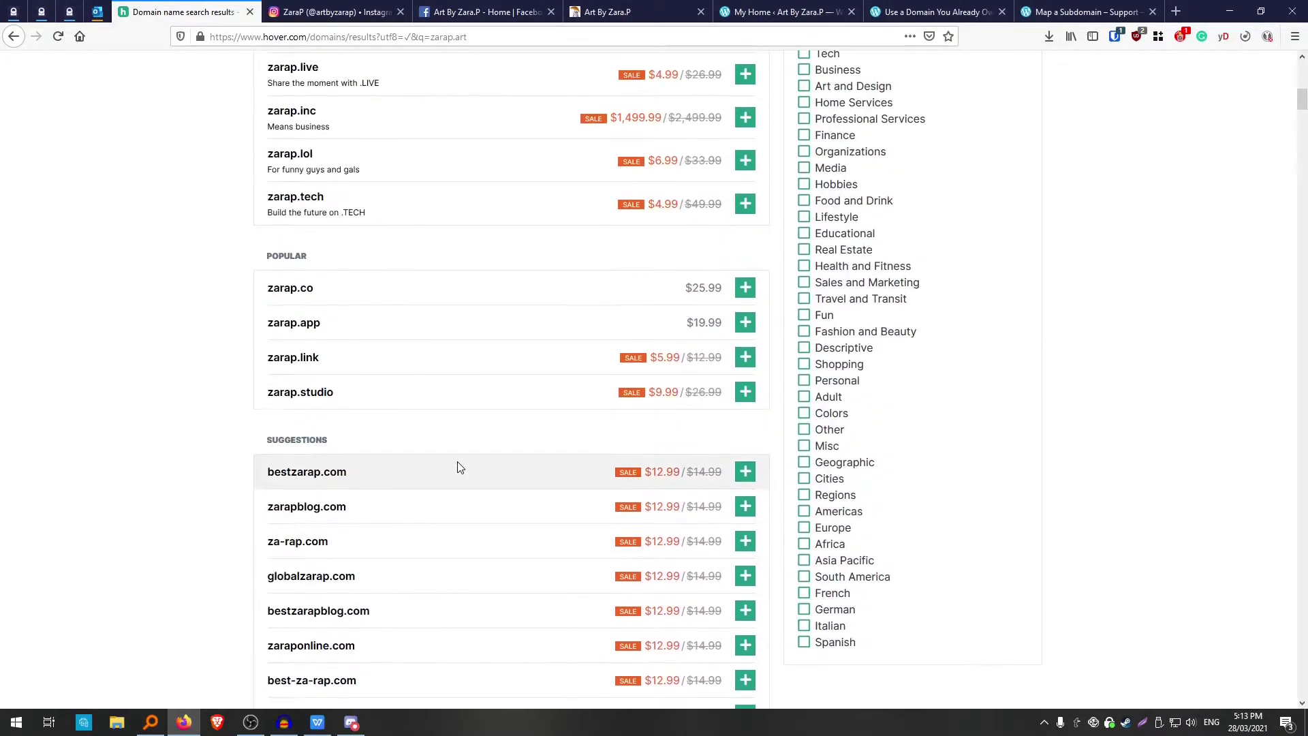
scroll(459, 467, "up", 5)
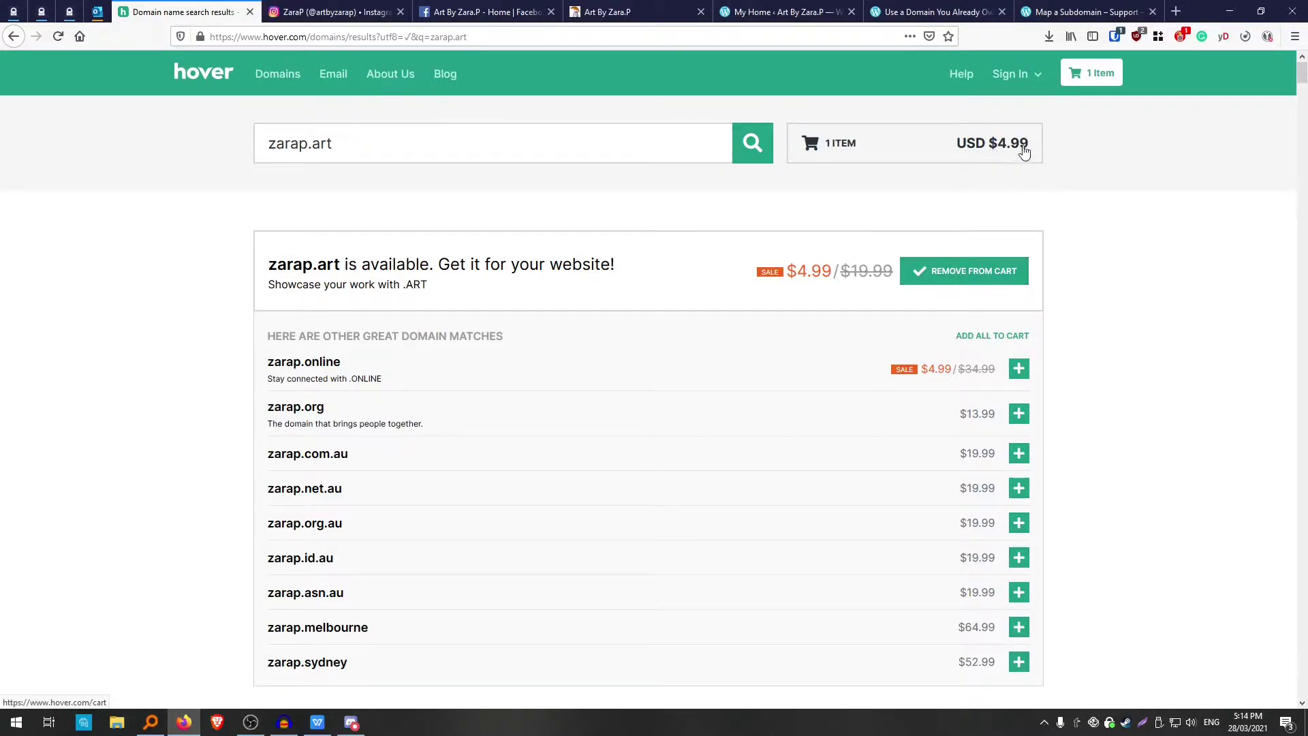
Search the web in a new tab for "4.99 usd to aud" and highlight the converted Australian dollar amount.
left_click(1174, 12)
left_click(648, 245)
type("4")
type(".99 u")
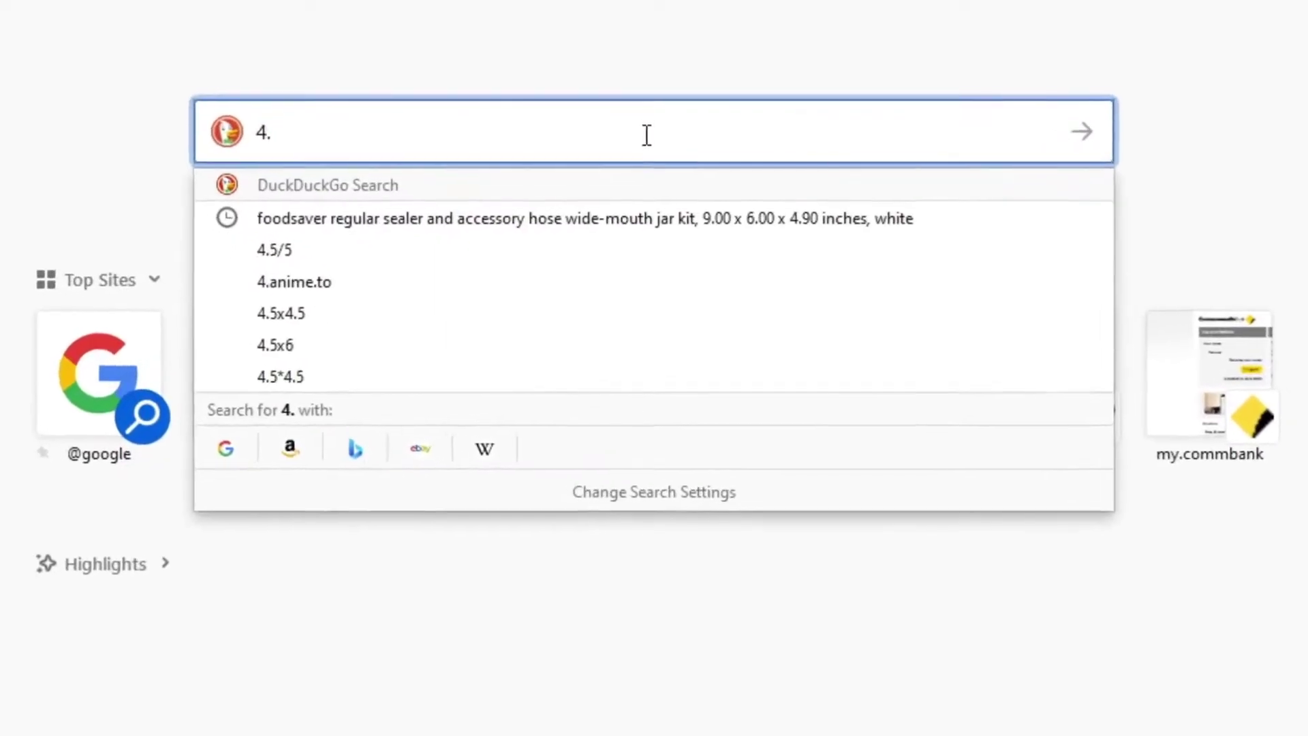
type("sd to aud")
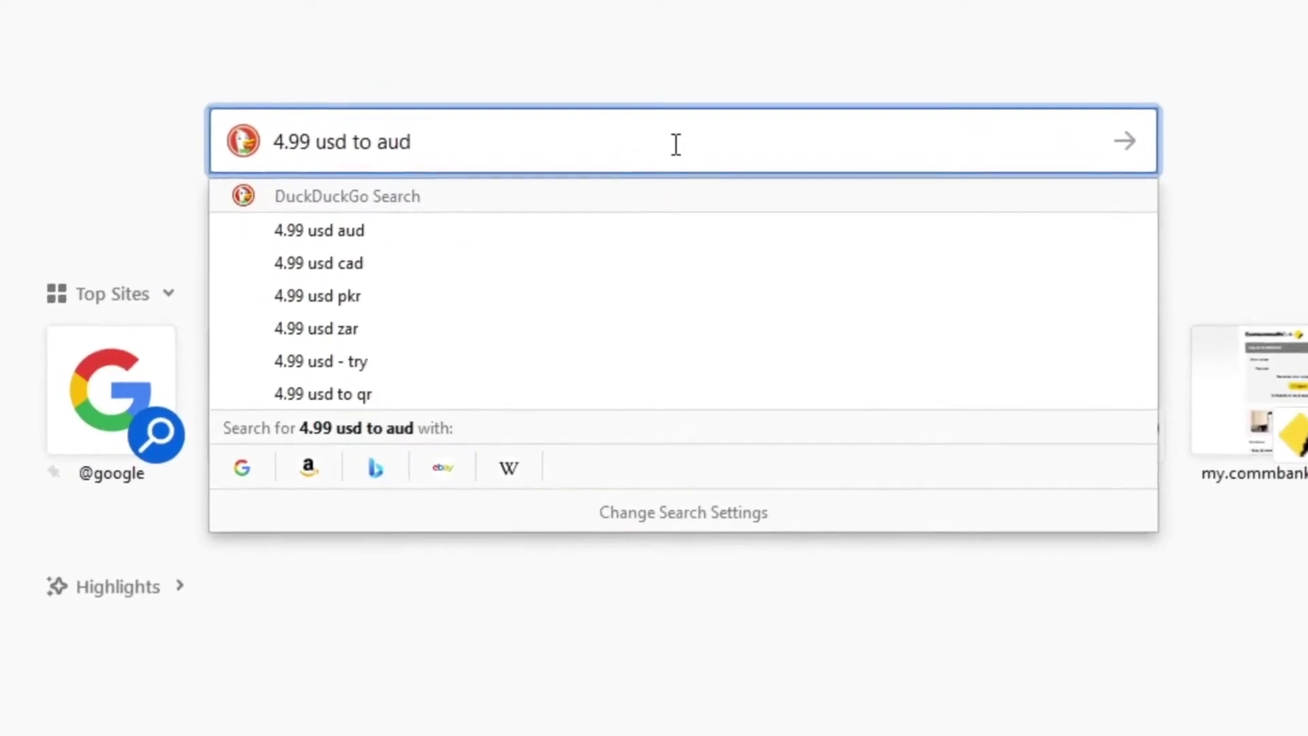
key("Return")
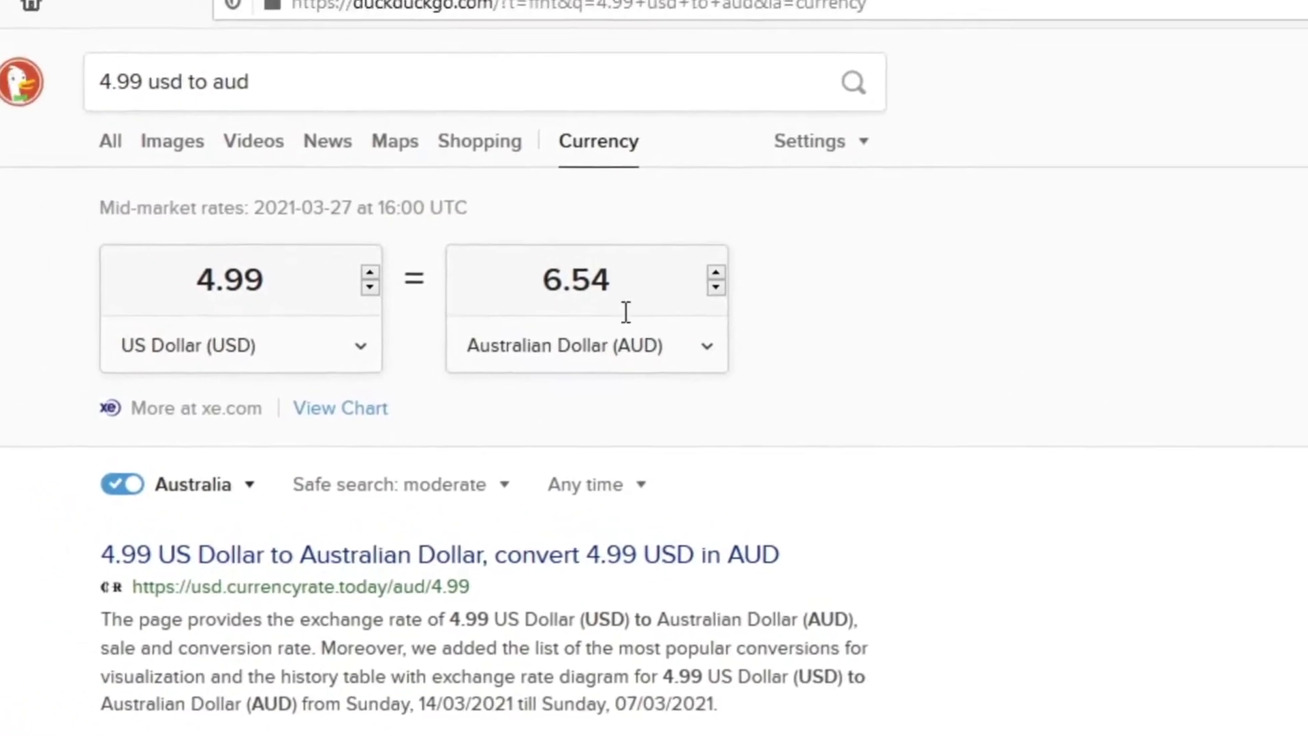
left_click_drag(507, 224, 442, 224)
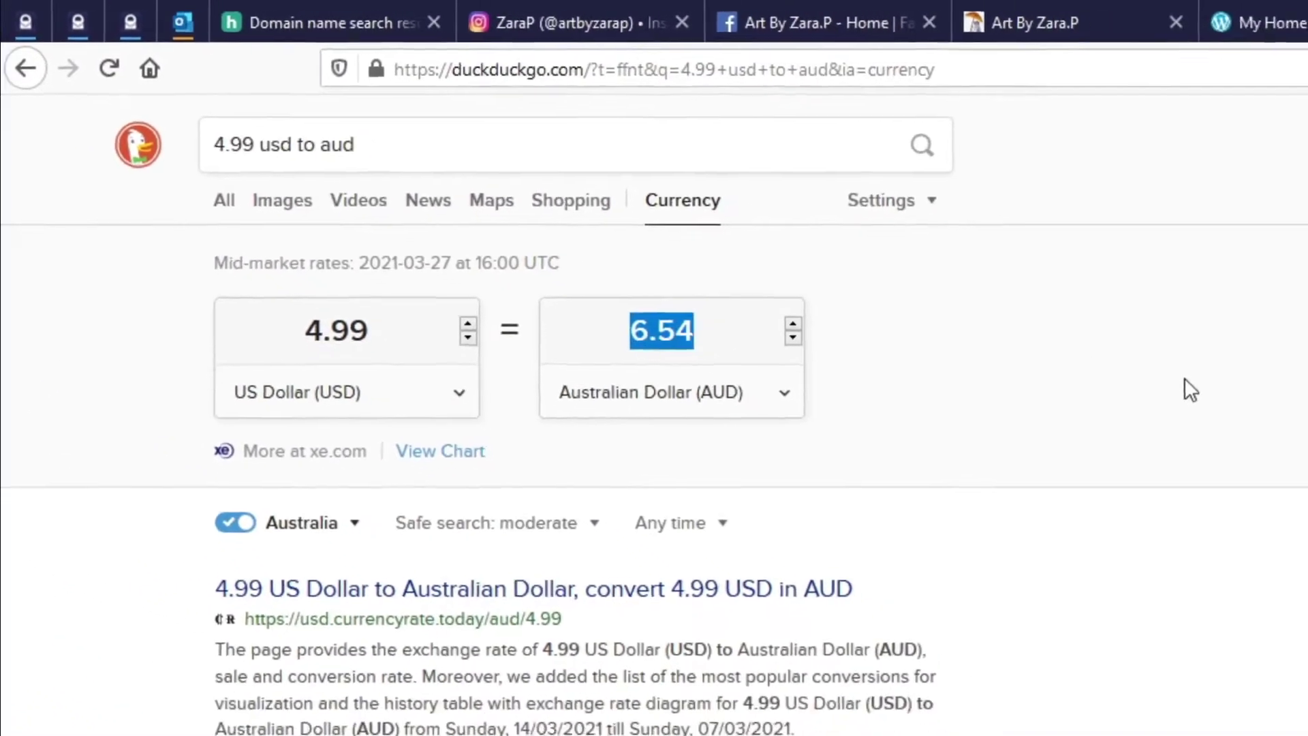
Return to the Hover shopping cart, sign in to the account and proceed to secure checkout for zarap.art.
left_click(170, 11)
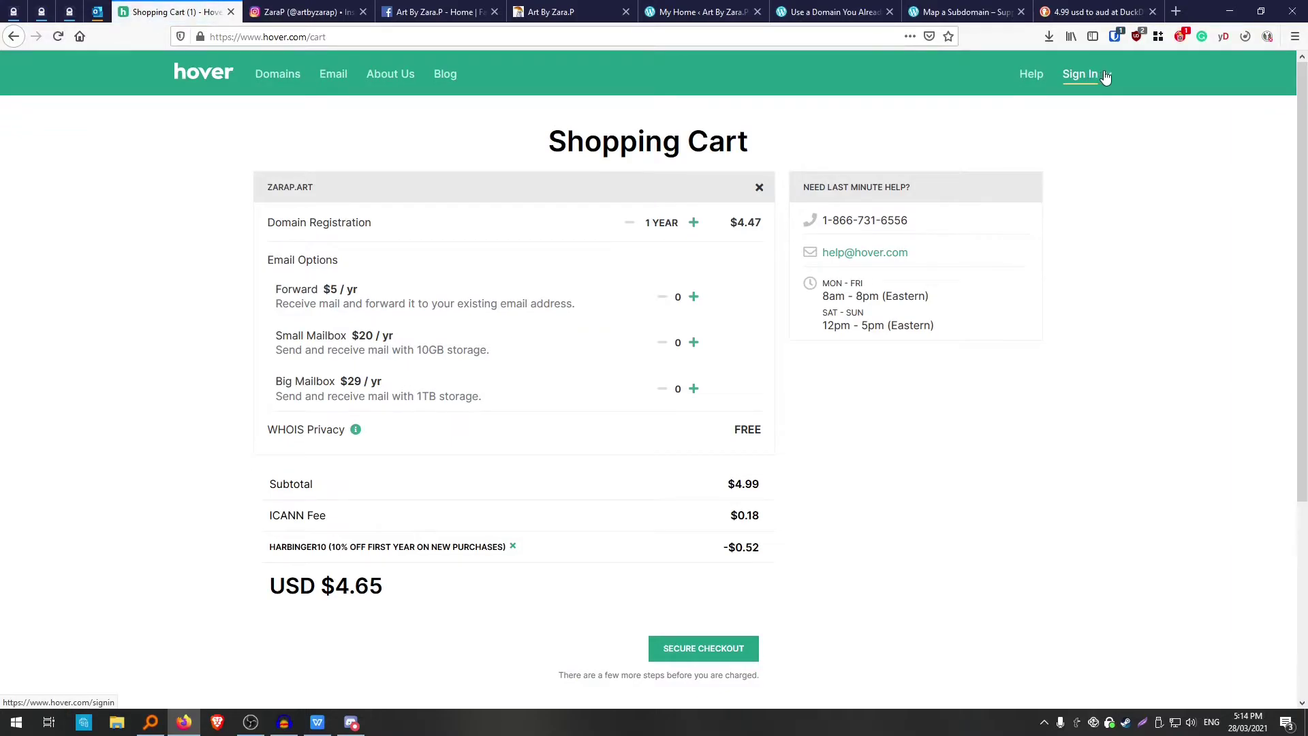
left_click(1106, 75)
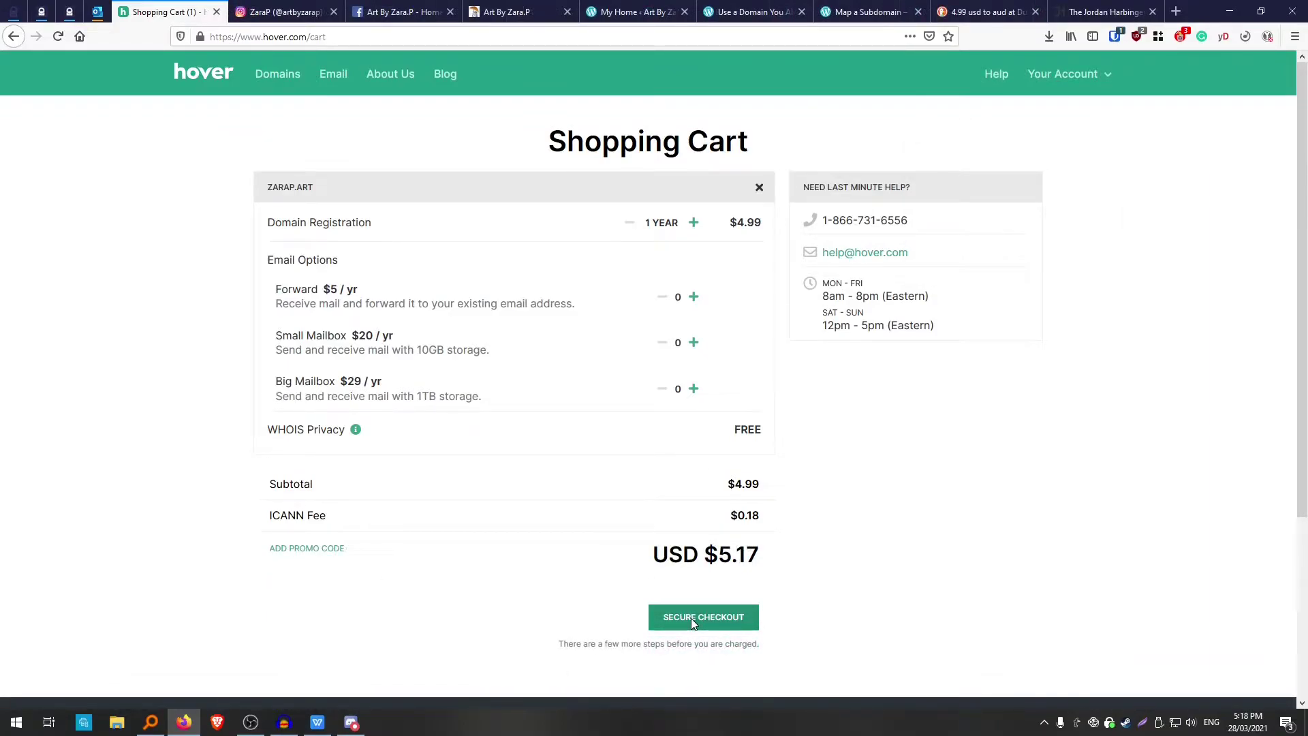
left_click(691, 619)
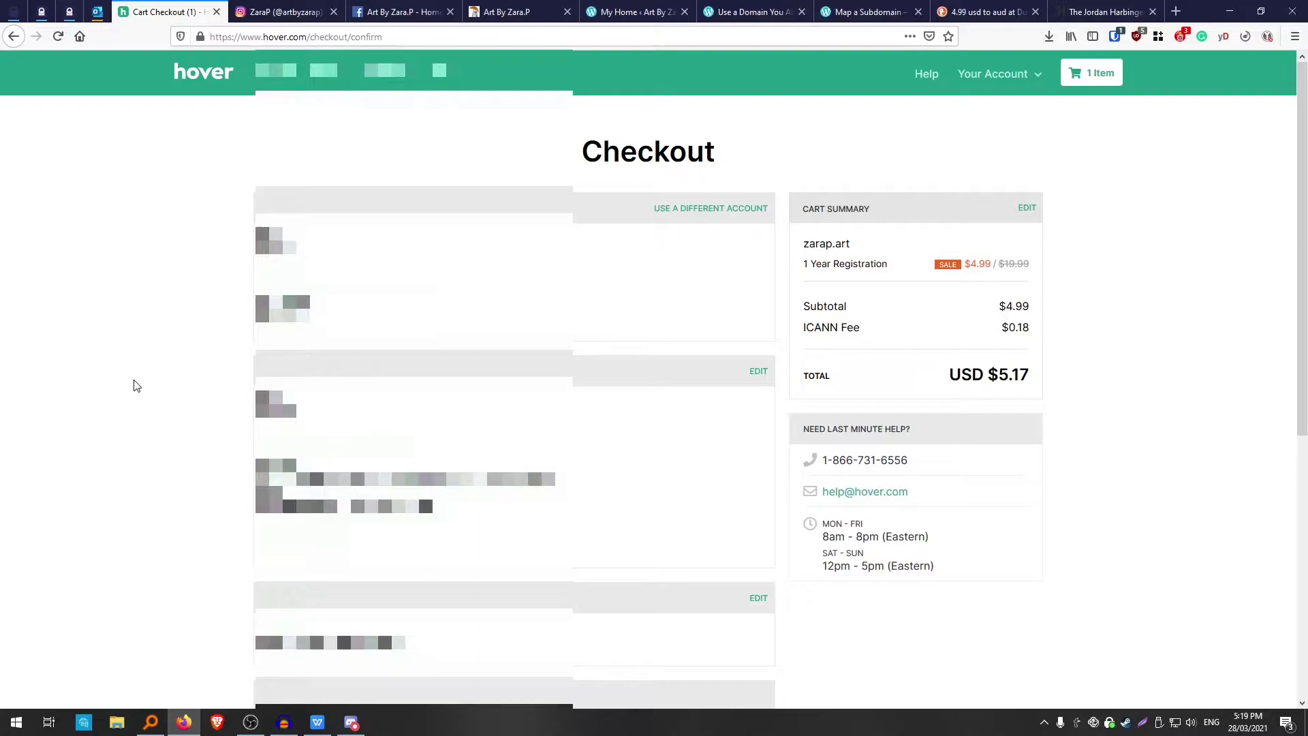
Review the zarap.art checkout details, agree to the Terms of Service and submit the order to be paid with PayPal.
scroll(139, 385, "down", 3)
scroll(140, 383, "up", 3)
scroll(894, 336, "down", 4)
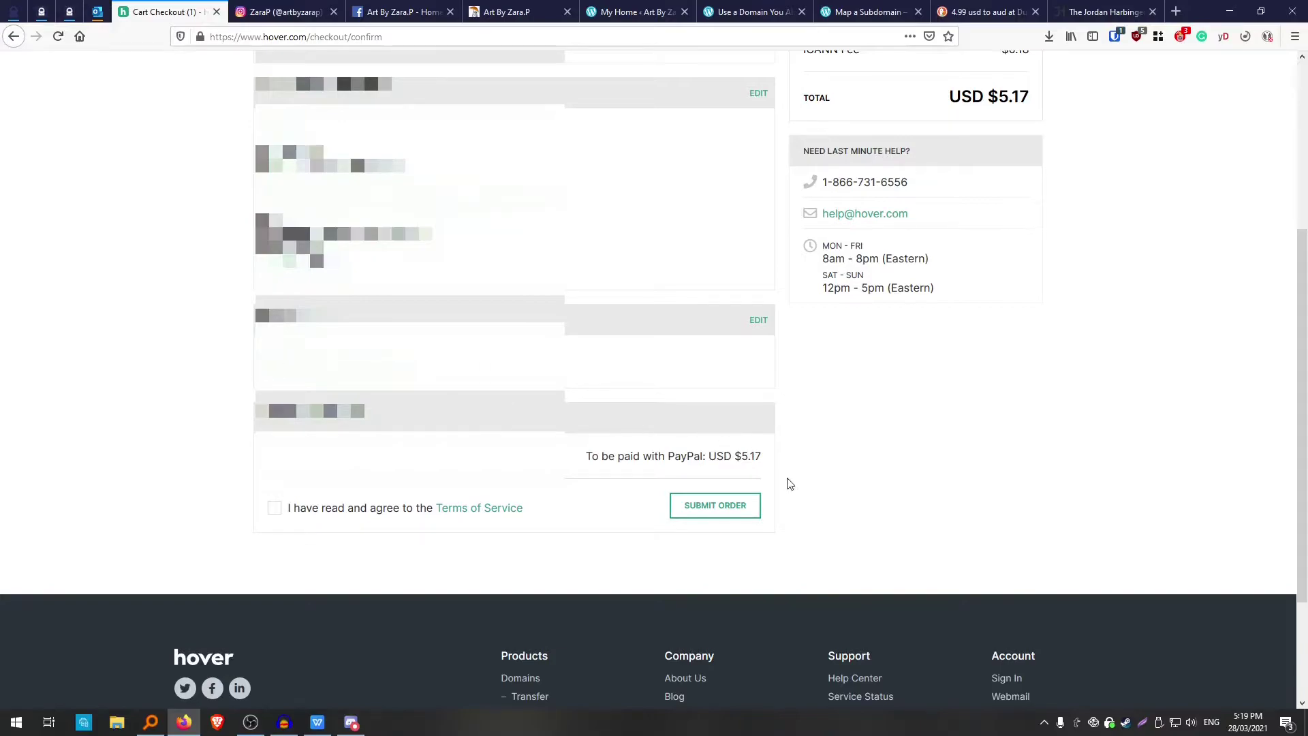
left_click(379, 516)
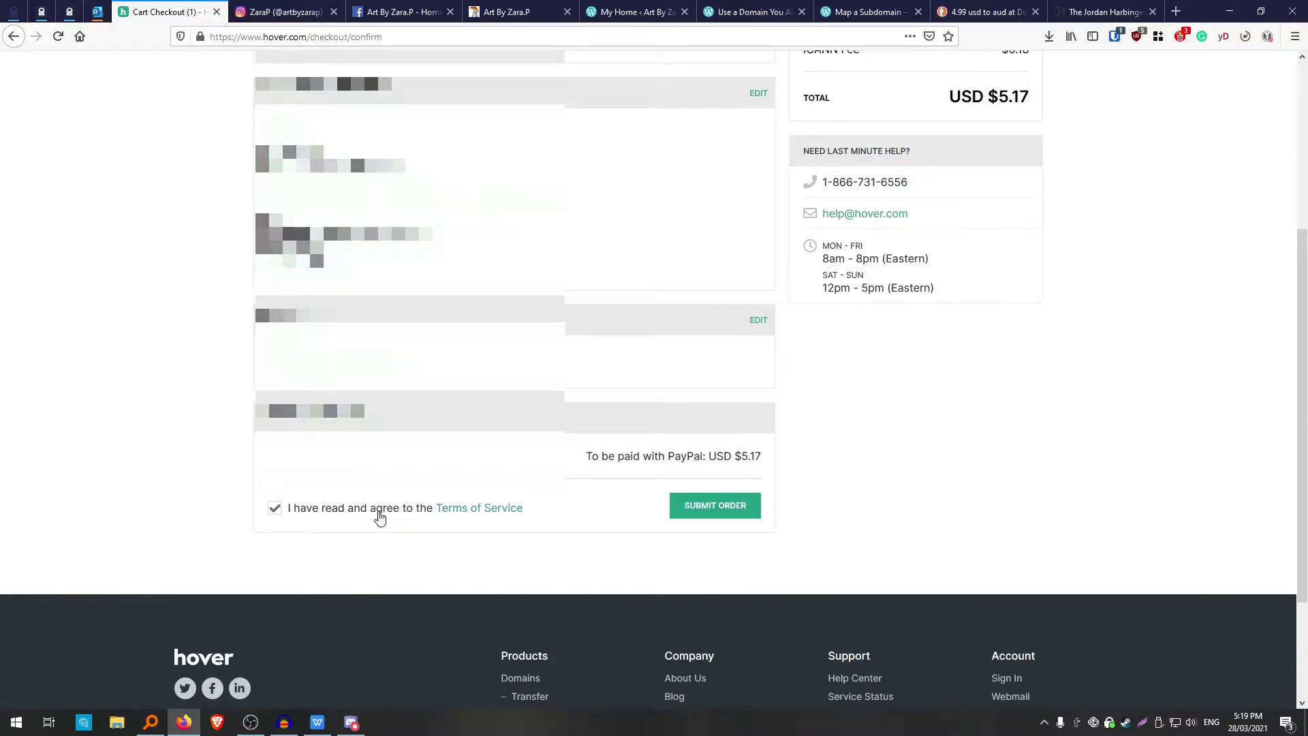
left_click(695, 505)
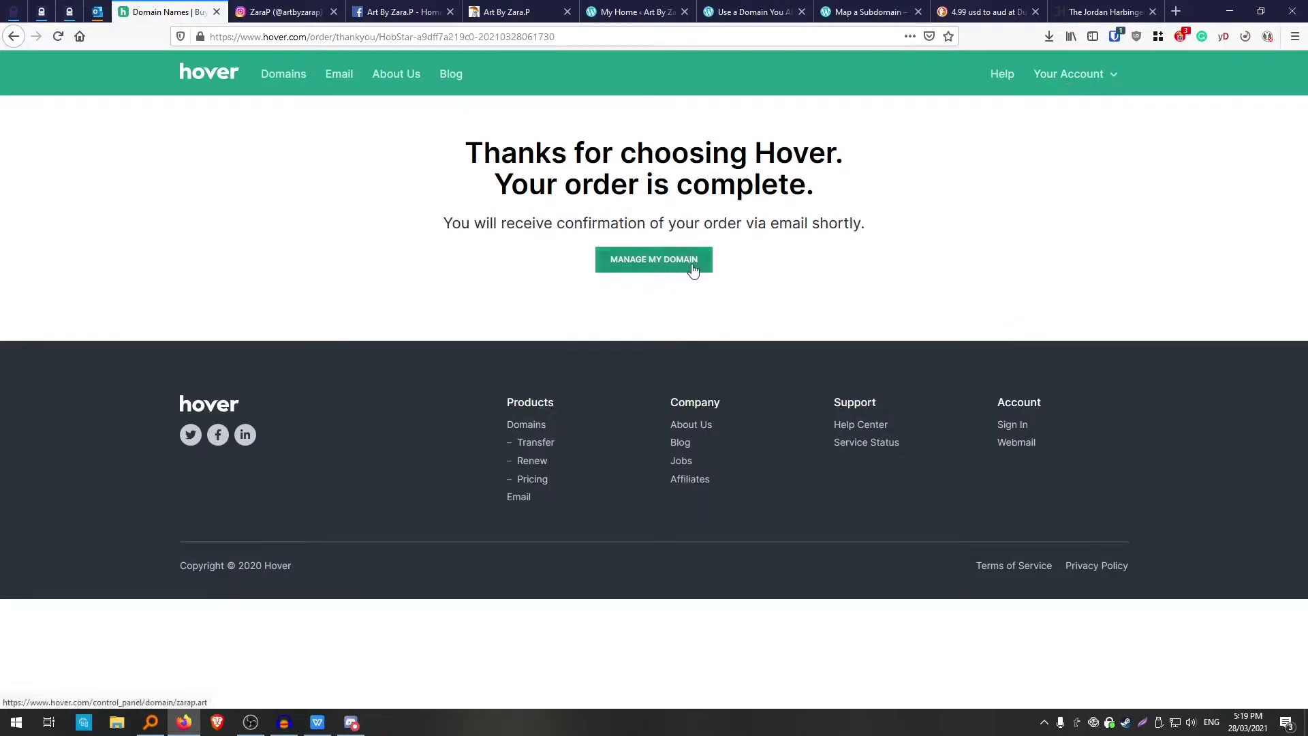
Open the management page for the purchased zarap.art domain and highlight the first nameserver in its nameserver list.
left_click(633, 258)
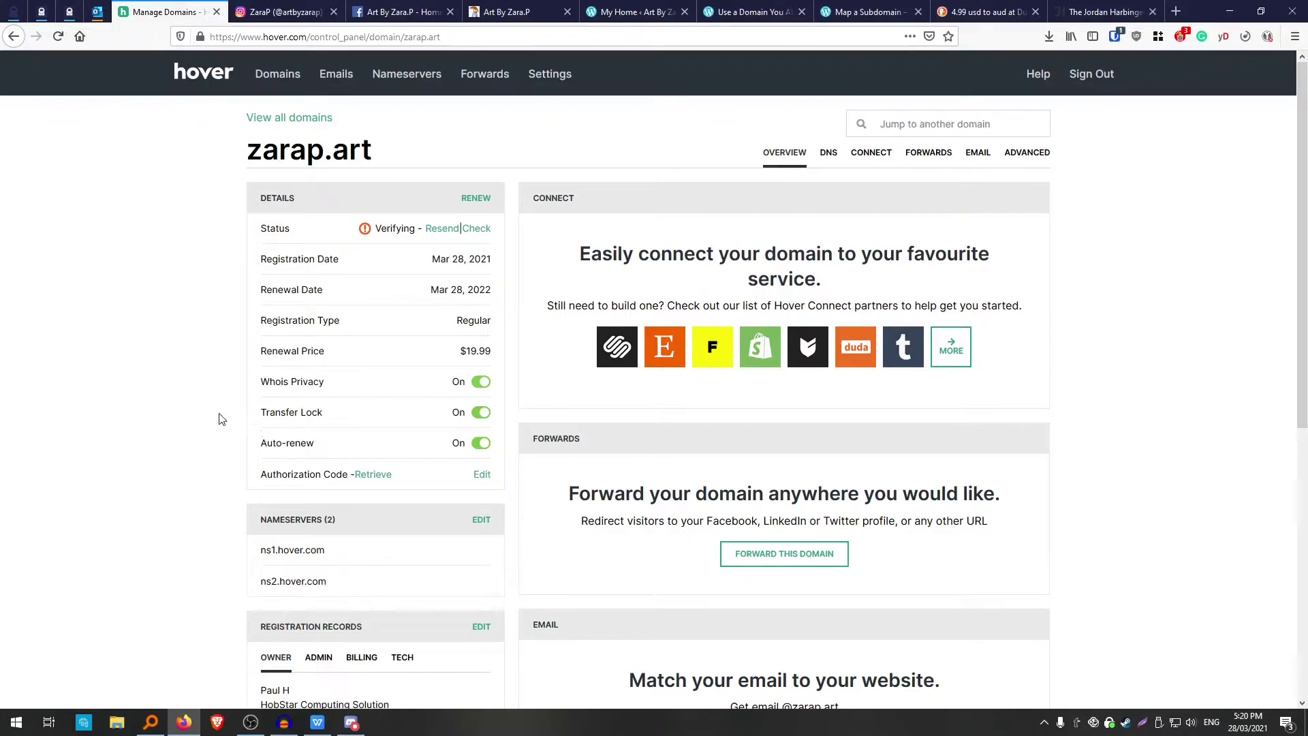
scroll(154, 438, "down", 3)
left_click_drag(338, 416, 253, 413)
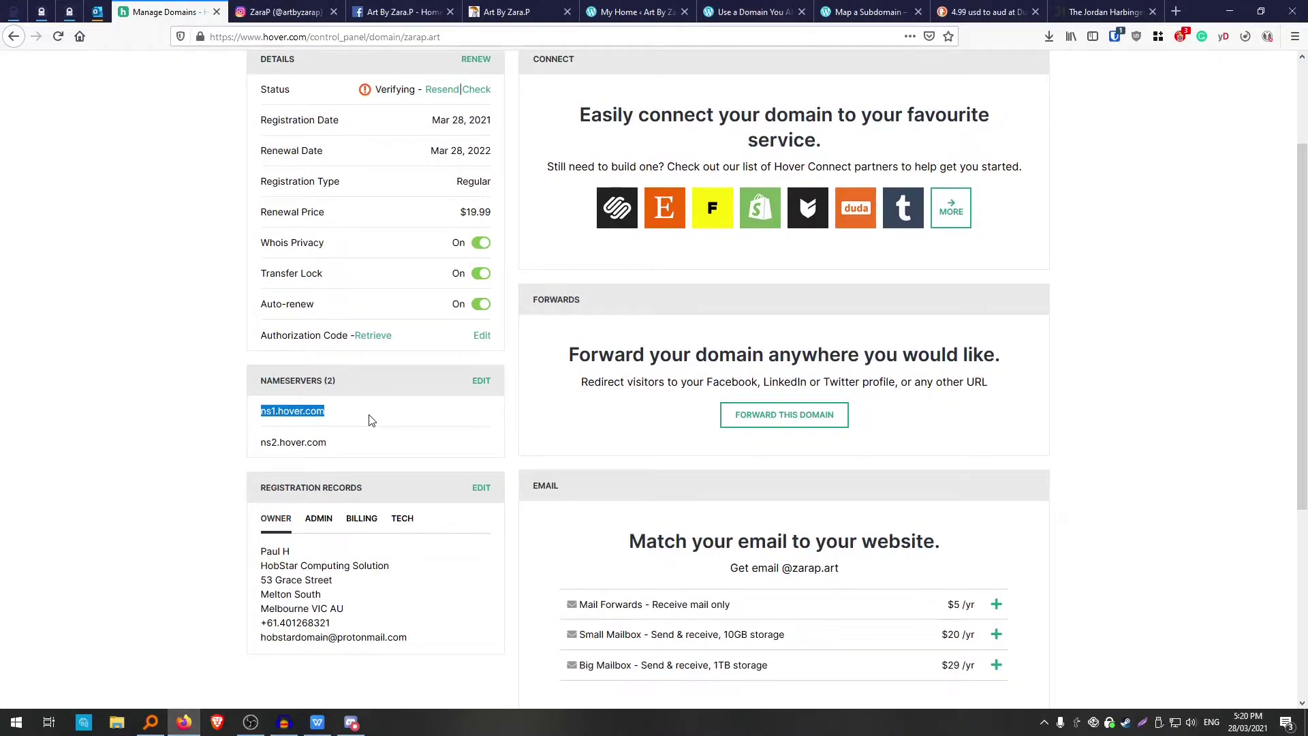
scroll(370, 419, "up", 3)
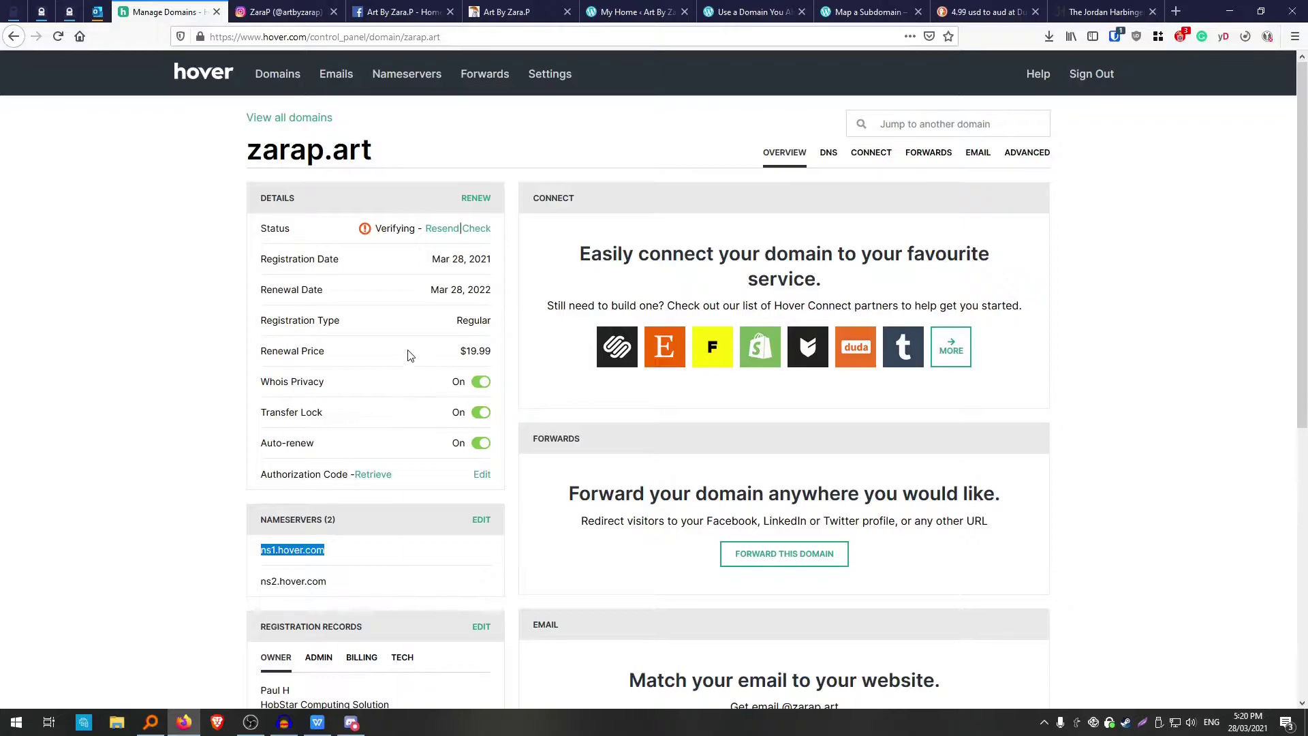
Compare the WordPress.com plans for Art By Zara.P and choose the annually billed Personal plan as the upgrade.
left_click(633, 12)
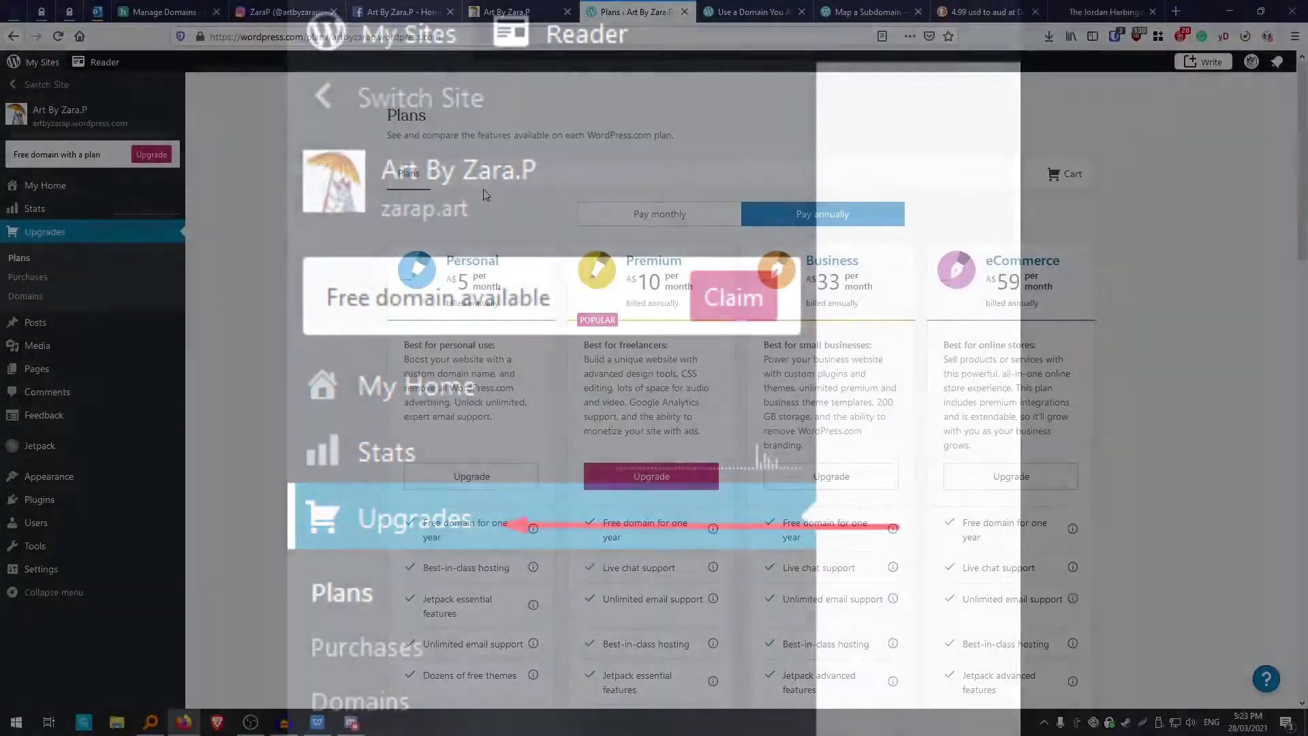
scroll(436, 267, "down", 5)
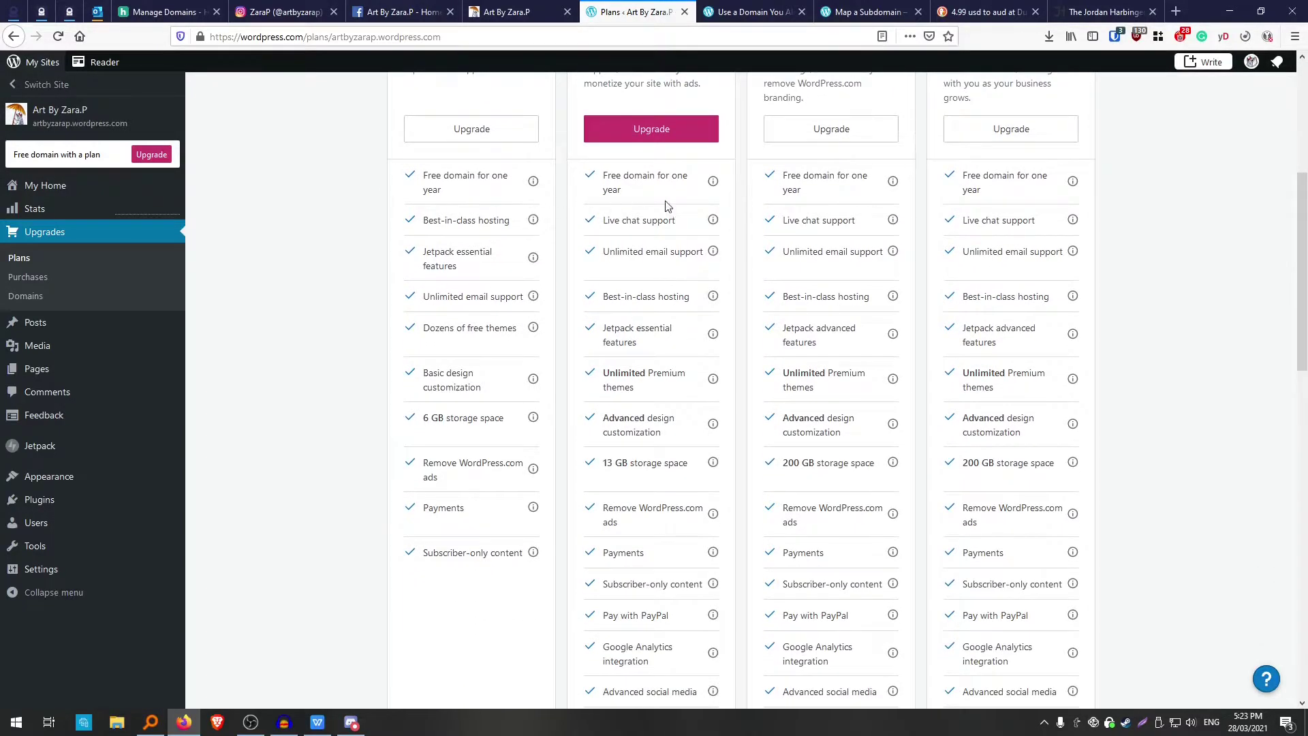
scroll(474, 490, "up", 5)
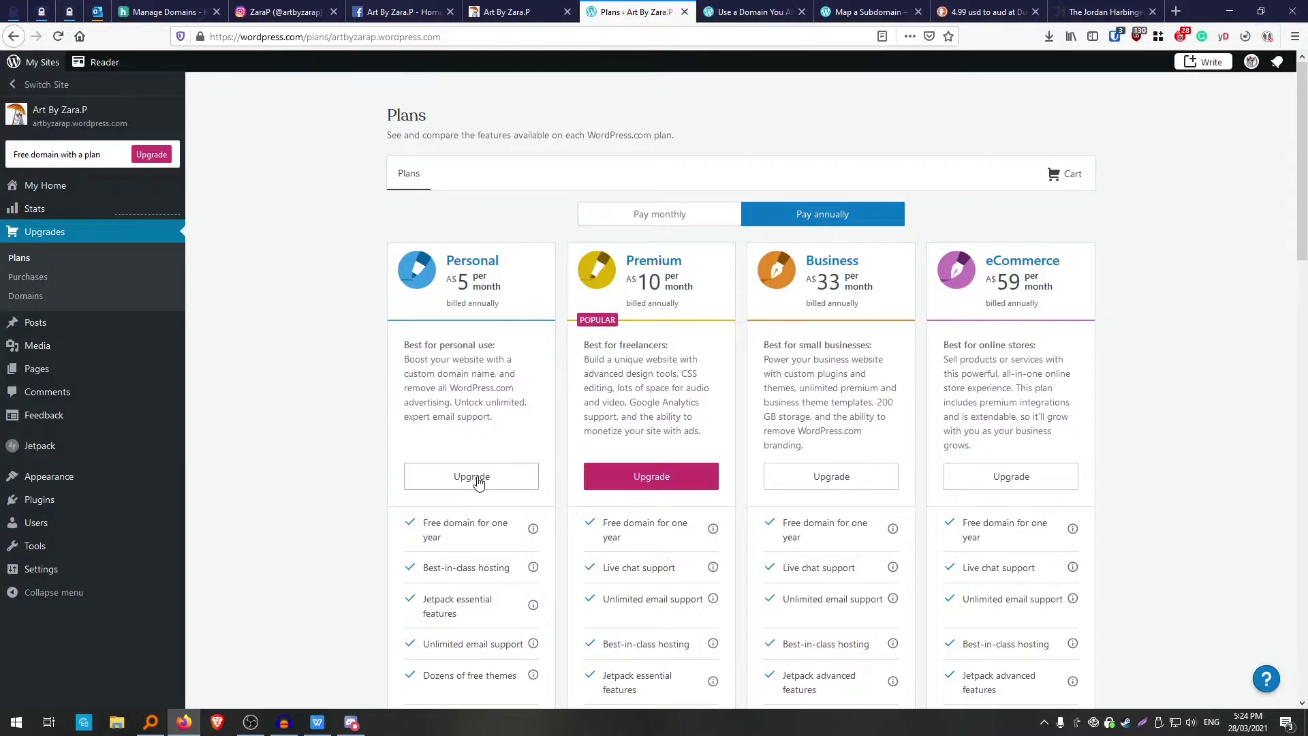
left_click(478, 482)
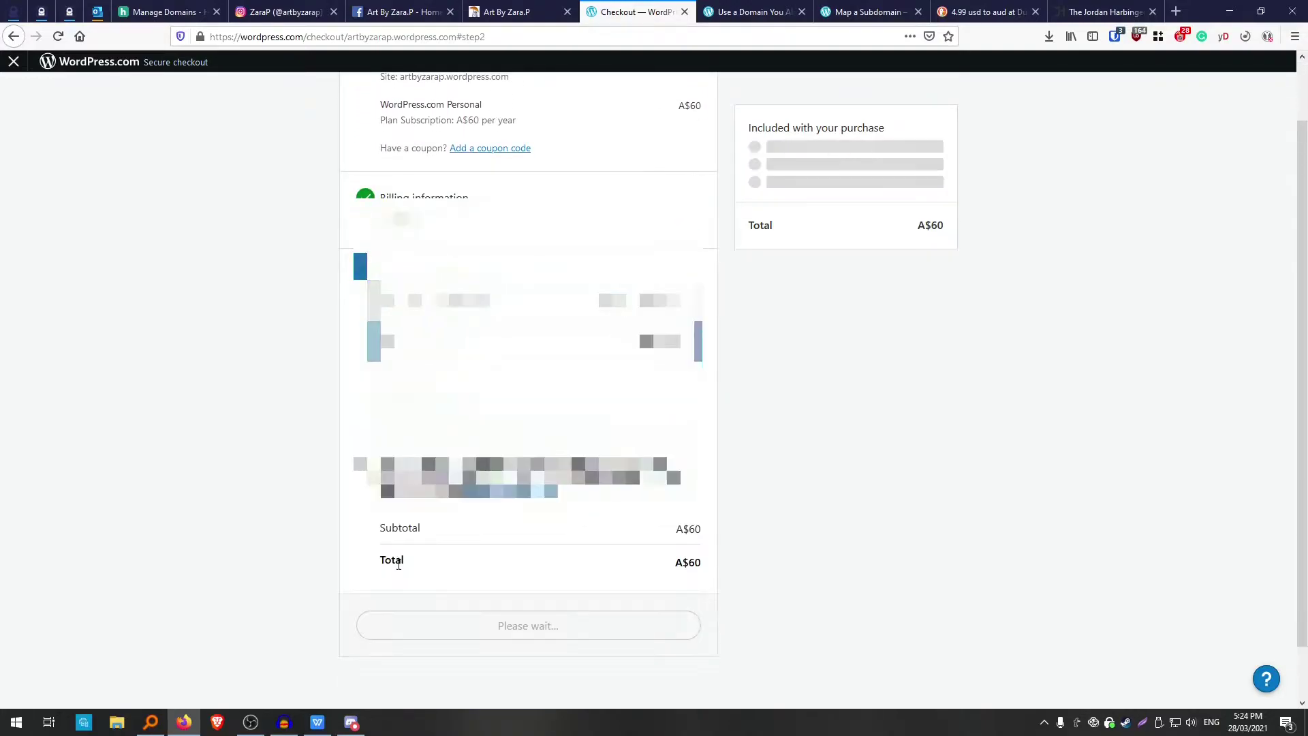
Pay for the Personal plan through PayPal, filling in the saved account login and password, and agree to the payment.
scroll(535, 562, "down", 1)
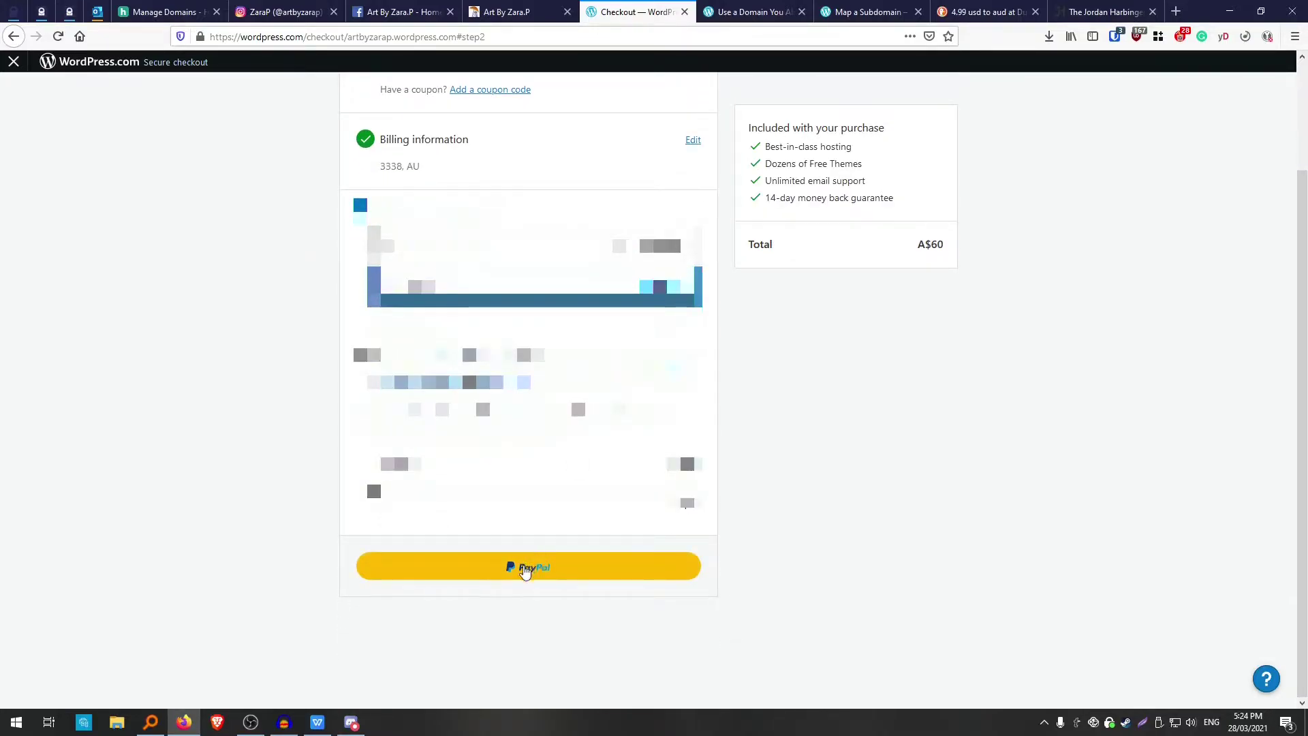
left_click(531, 566)
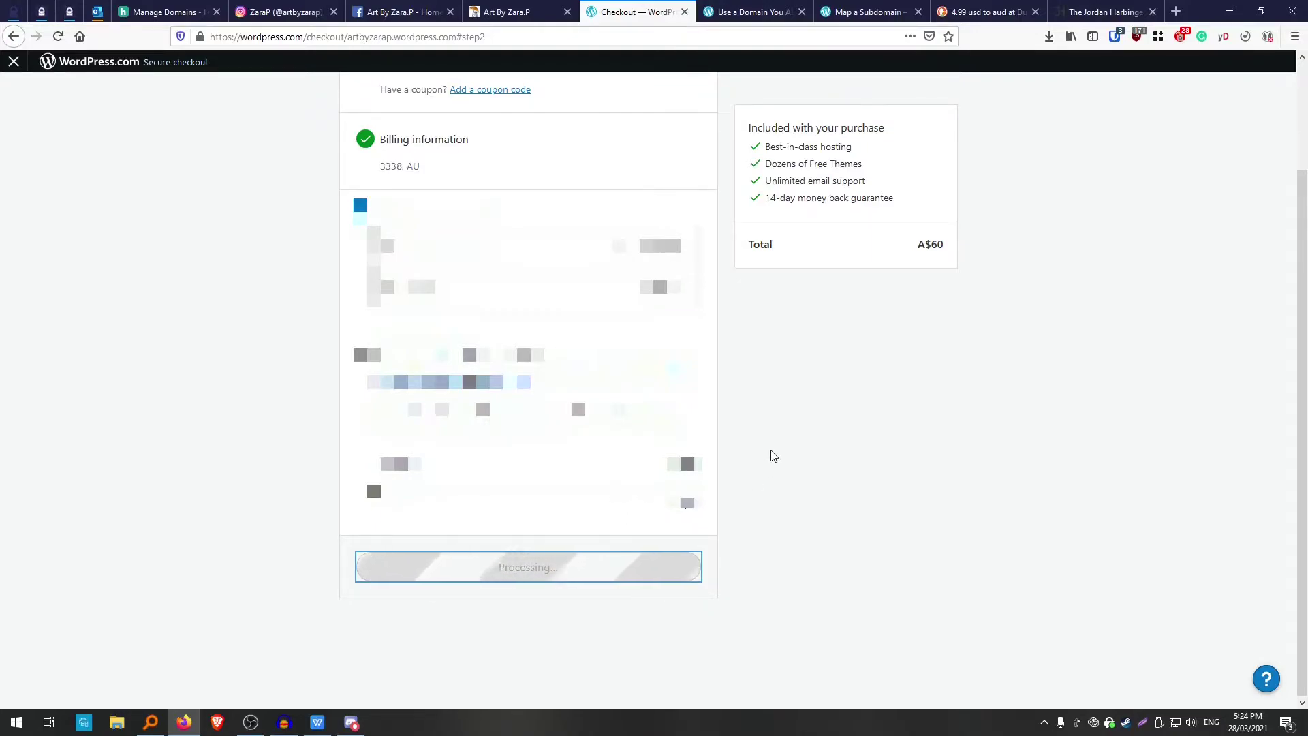
left_click(1114, 36)
left_click(906, 109)
key("Return")
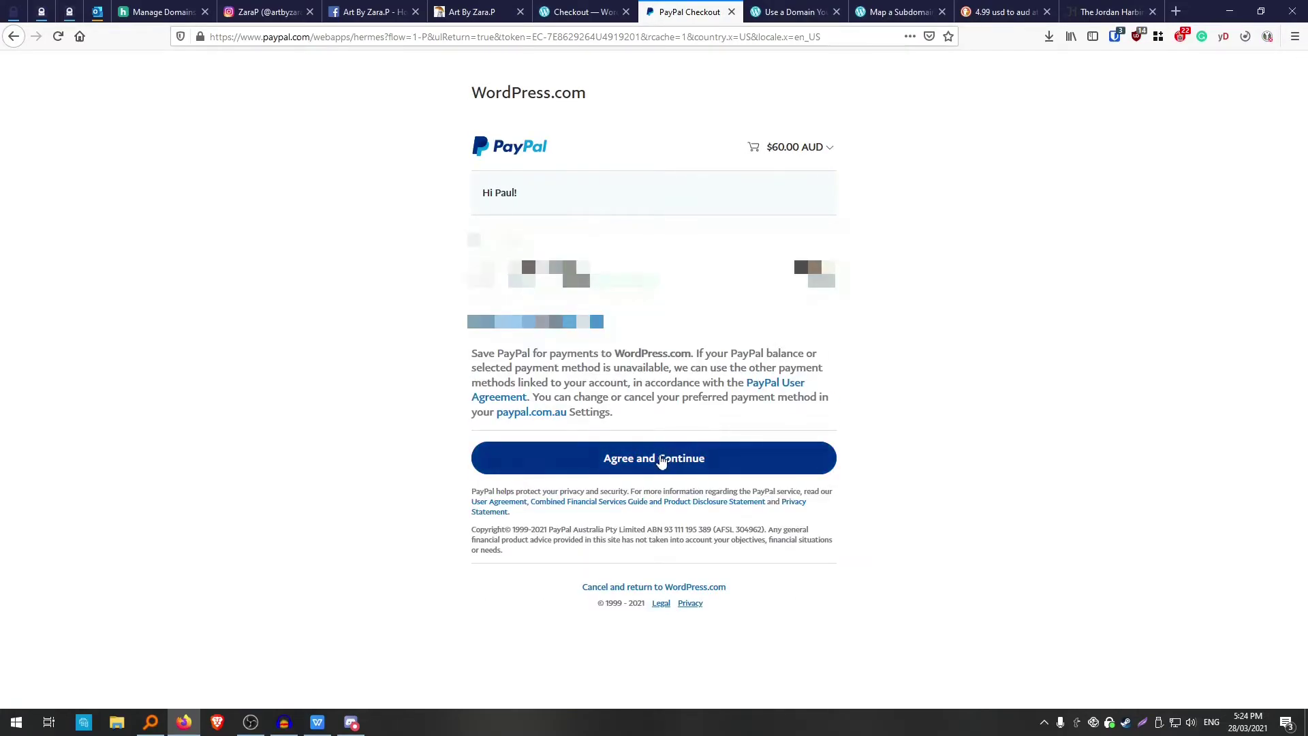
left_click(661, 458)
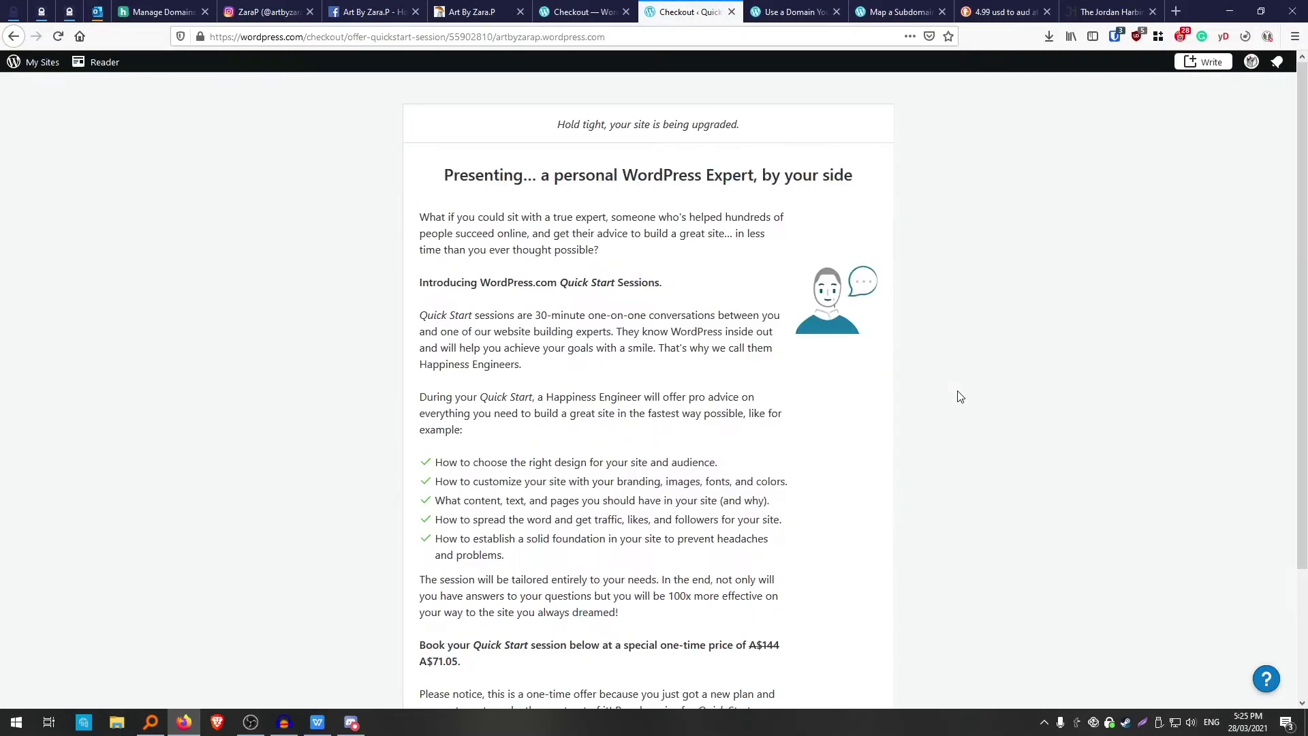
Read the one-time Quick Start session offer and decline it.
scroll(734, 664, "down", 3)
scroll(752, 573, "up", 3)
scroll(802, 408, "down", 3)
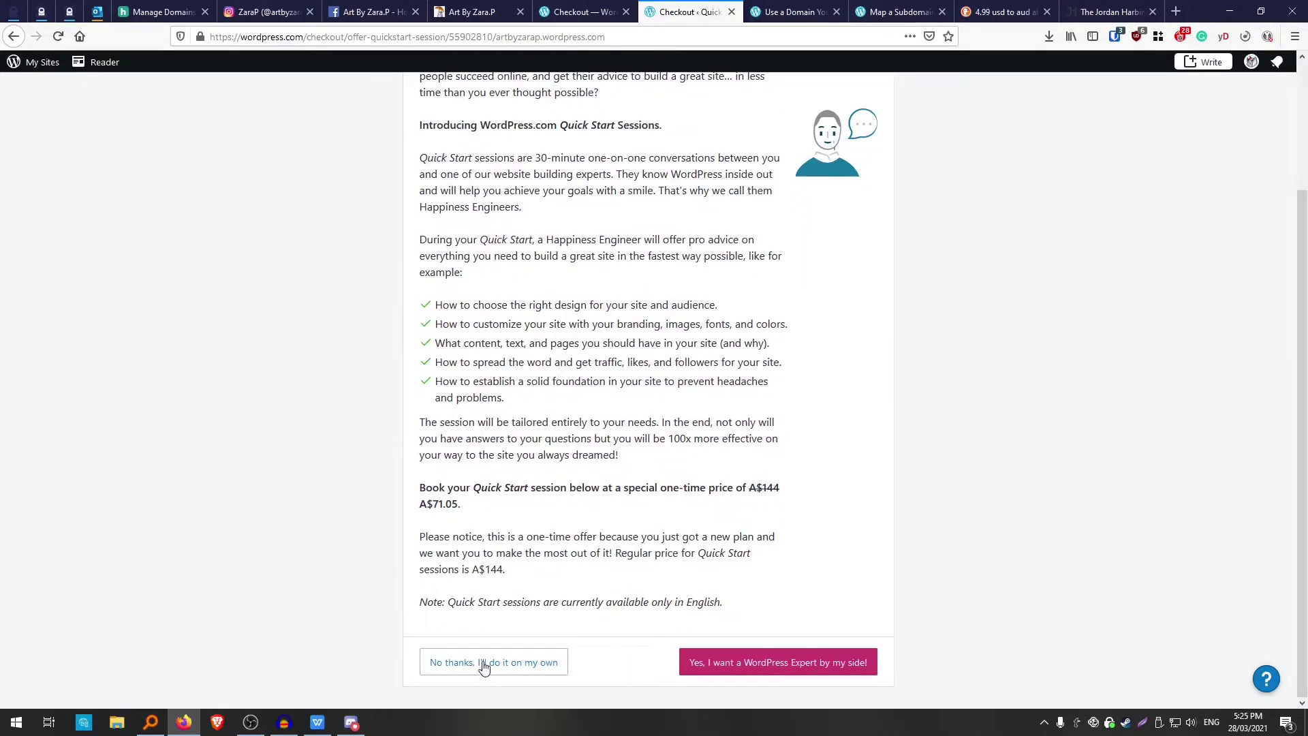
left_click(483, 666)
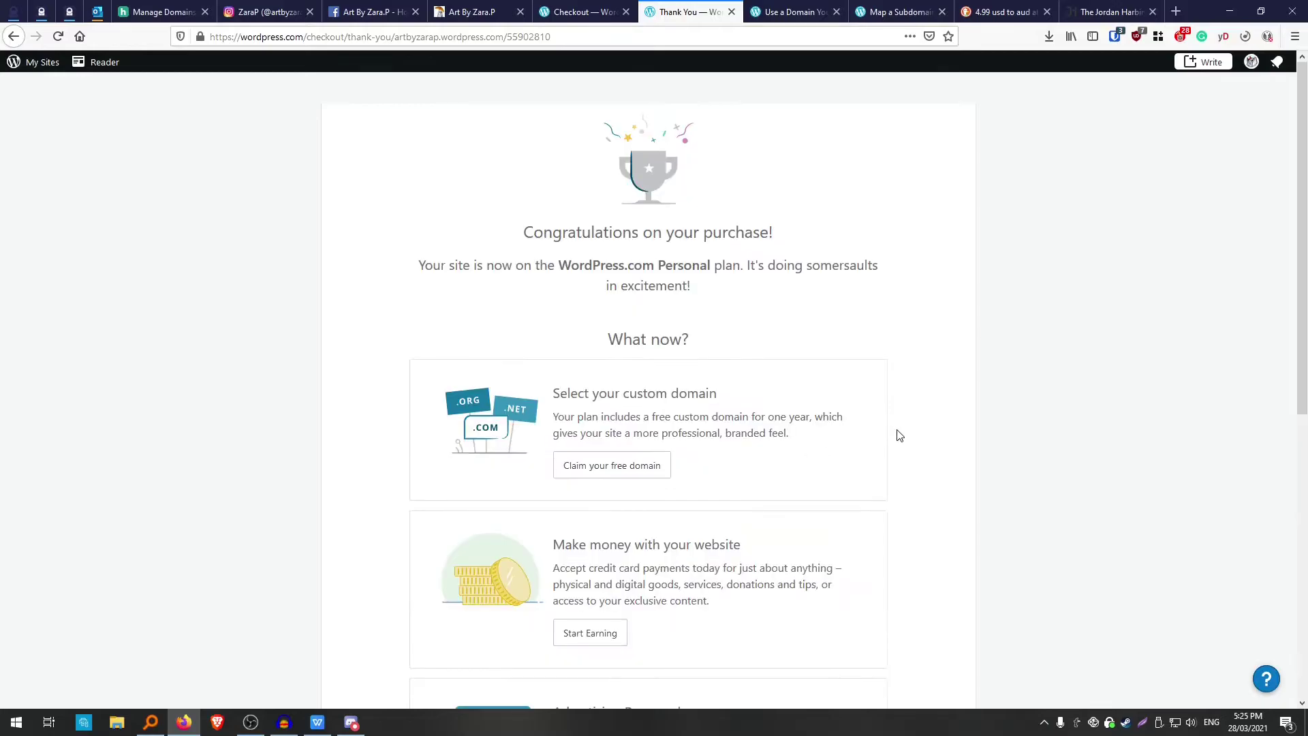
Look through the Personal plan's purchase confirmation and open the Site Domains page for Art By Zara.P.
scroll(898, 423, "down", 1)
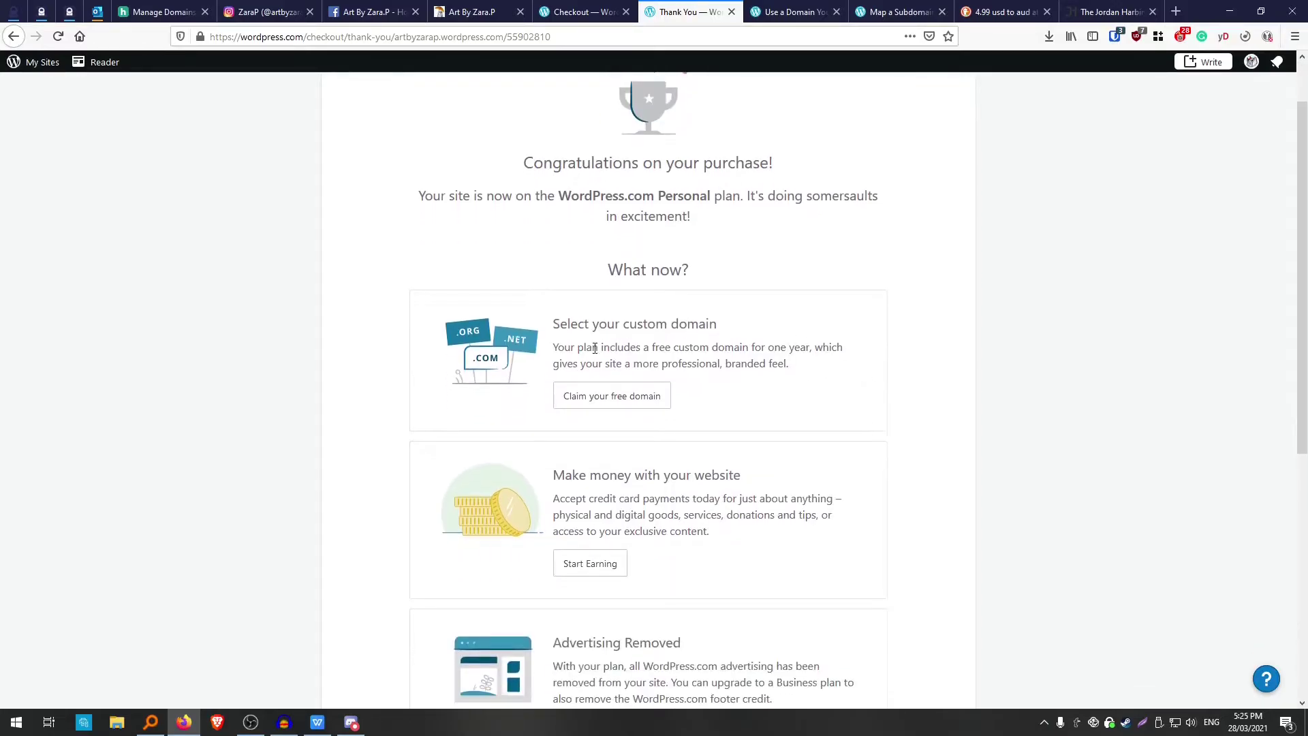
scroll(754, 326, "down", 4)
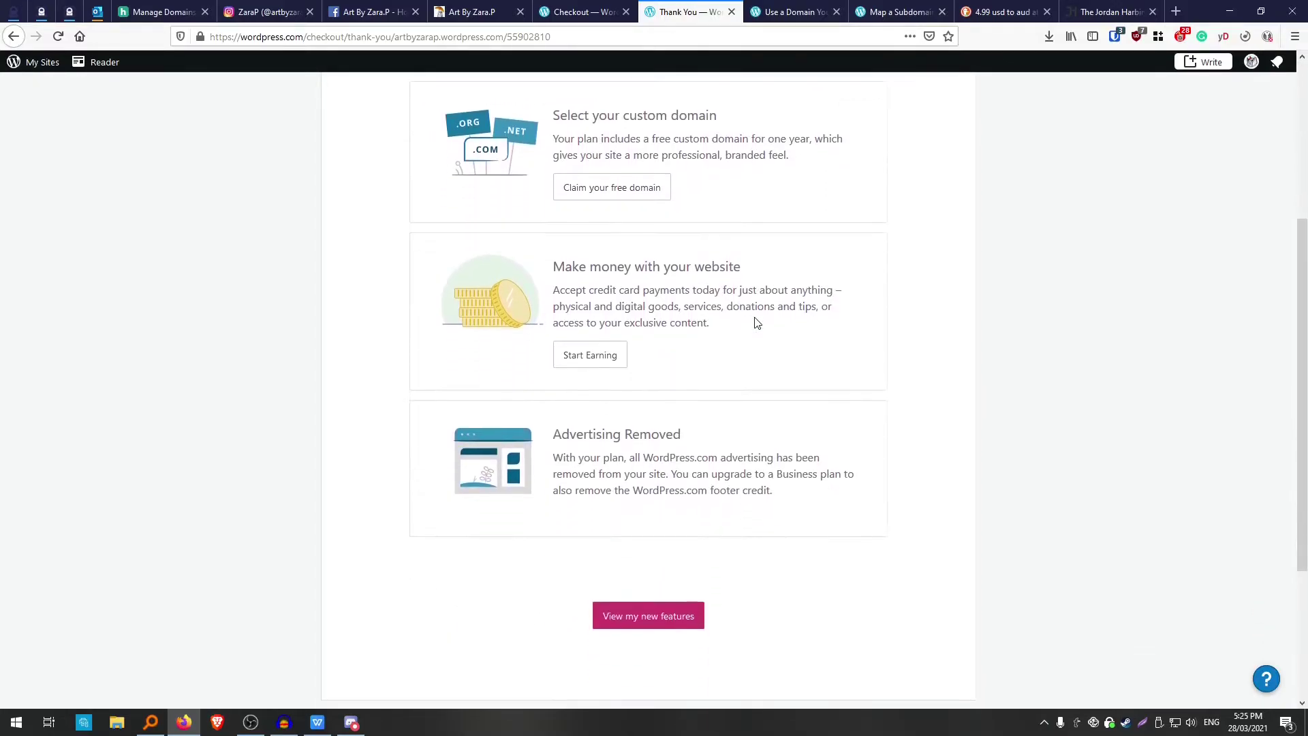
scroll(761, 322, "down", 1)
scroll(751, 417, "down", 1)
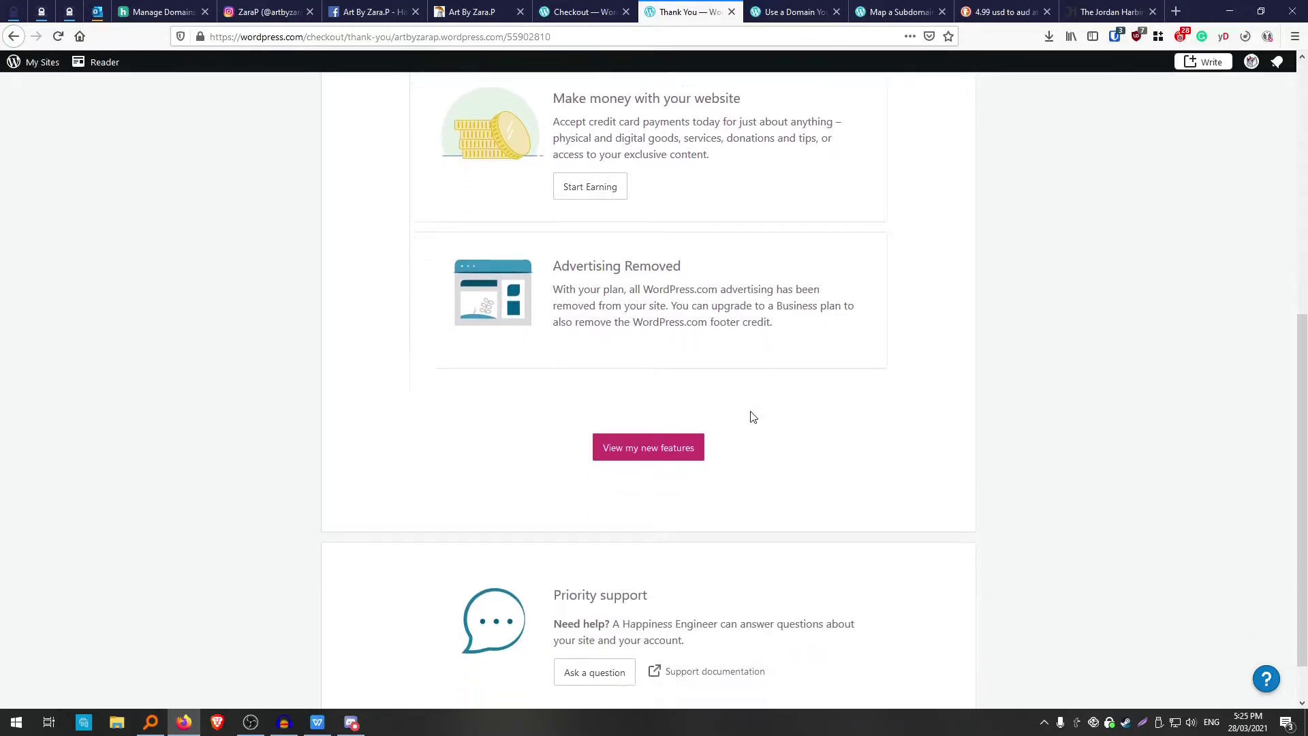
scroll(751, 415, "up", 7)
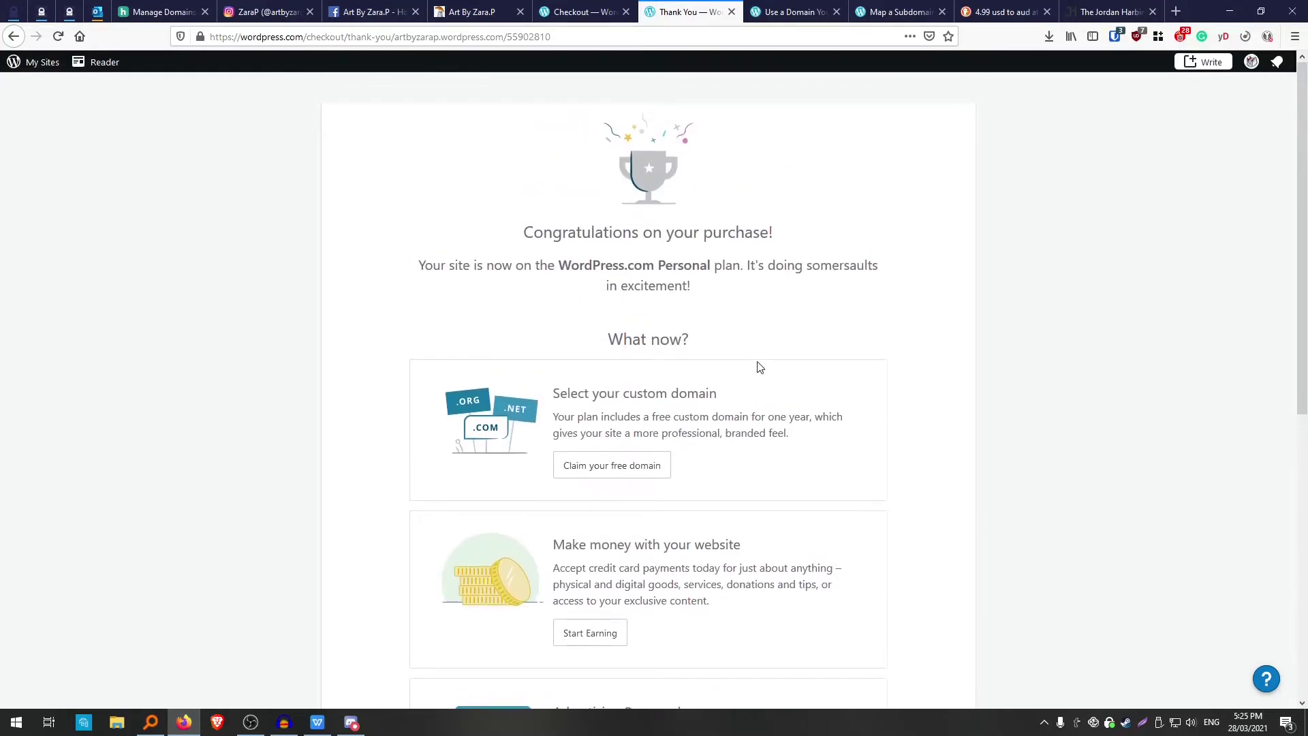
left_click(35, 63)
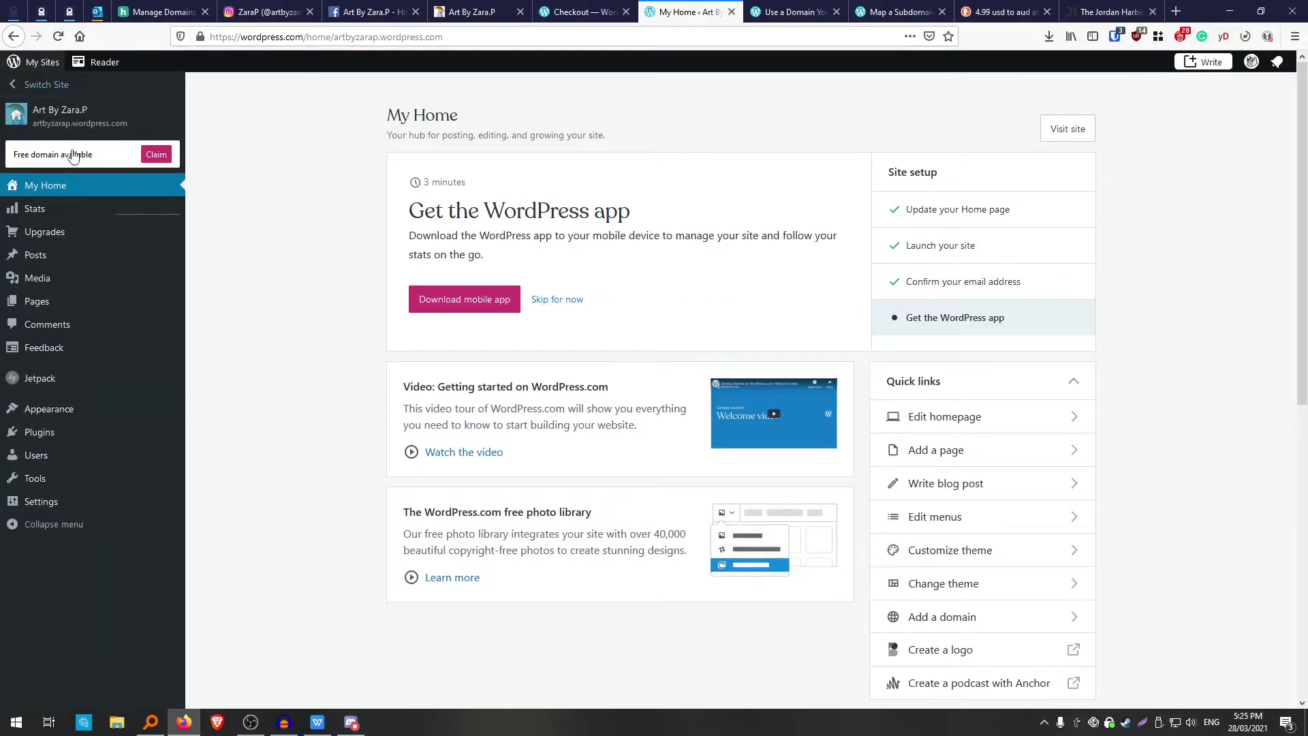
mouse_move(81, 346)
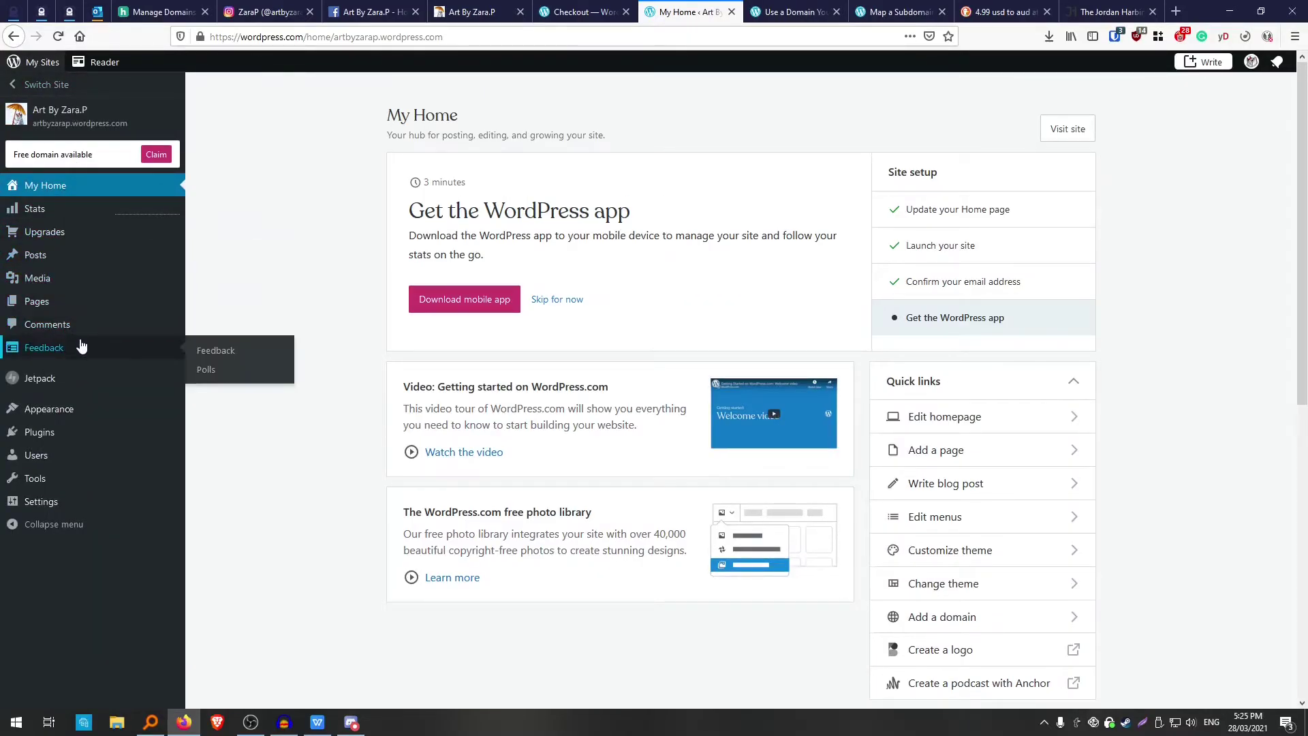
mouse_move(81, 235)
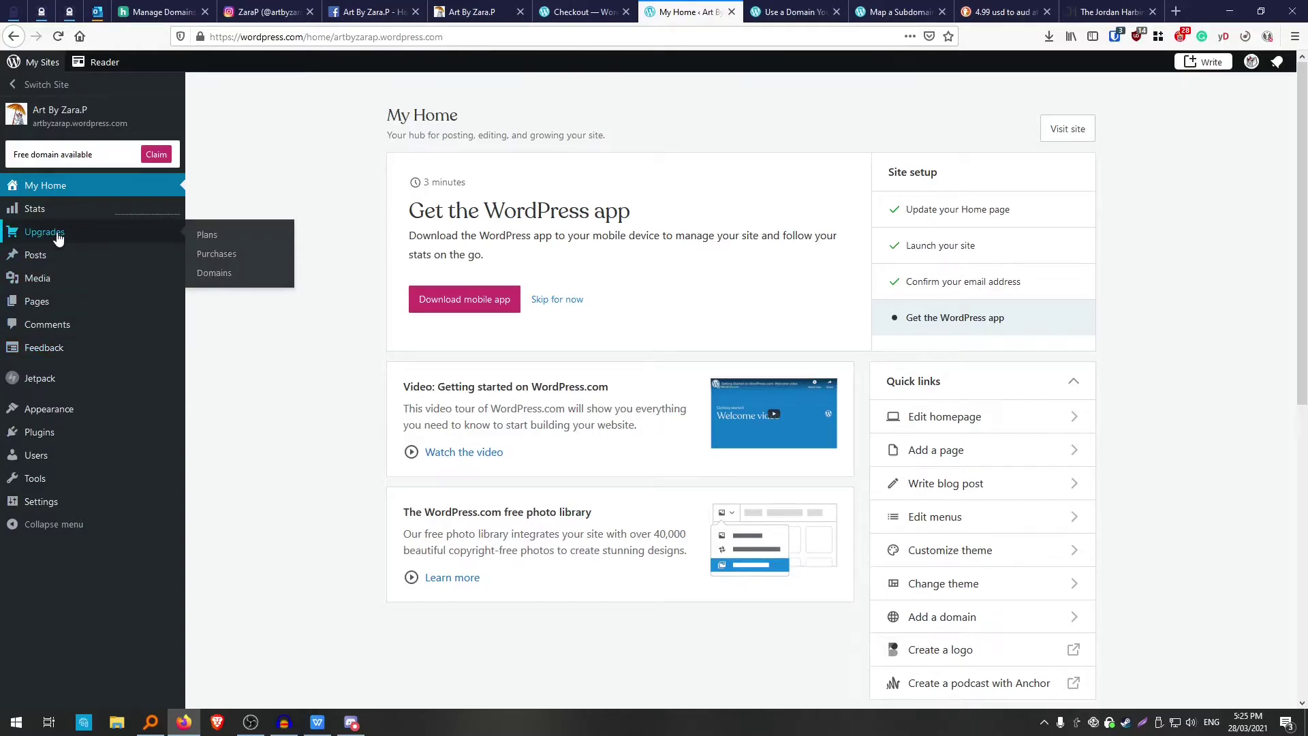
left_click(216, 274)
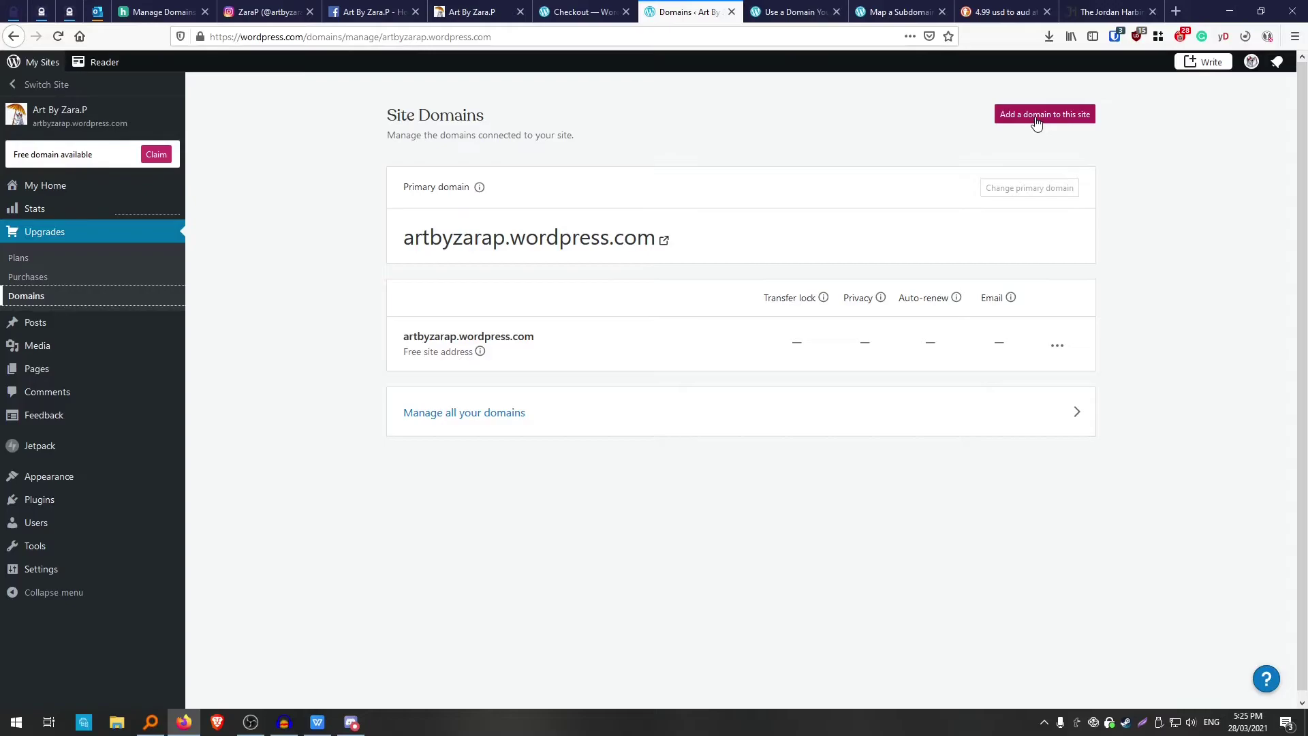
Start adding a domain to the site, choosing to use an already owned domain and map it without moving registrar.
left_click(1040, 116)
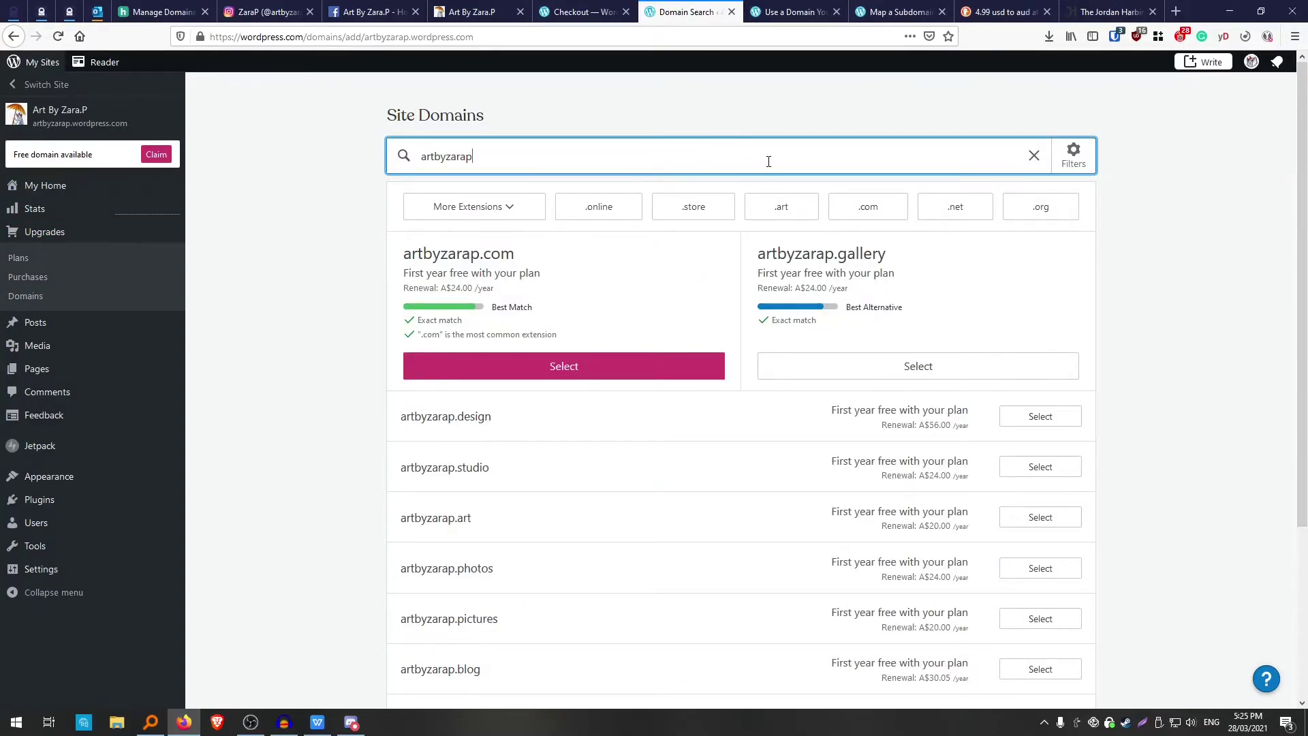
scroll(954, 355, "down", 3)
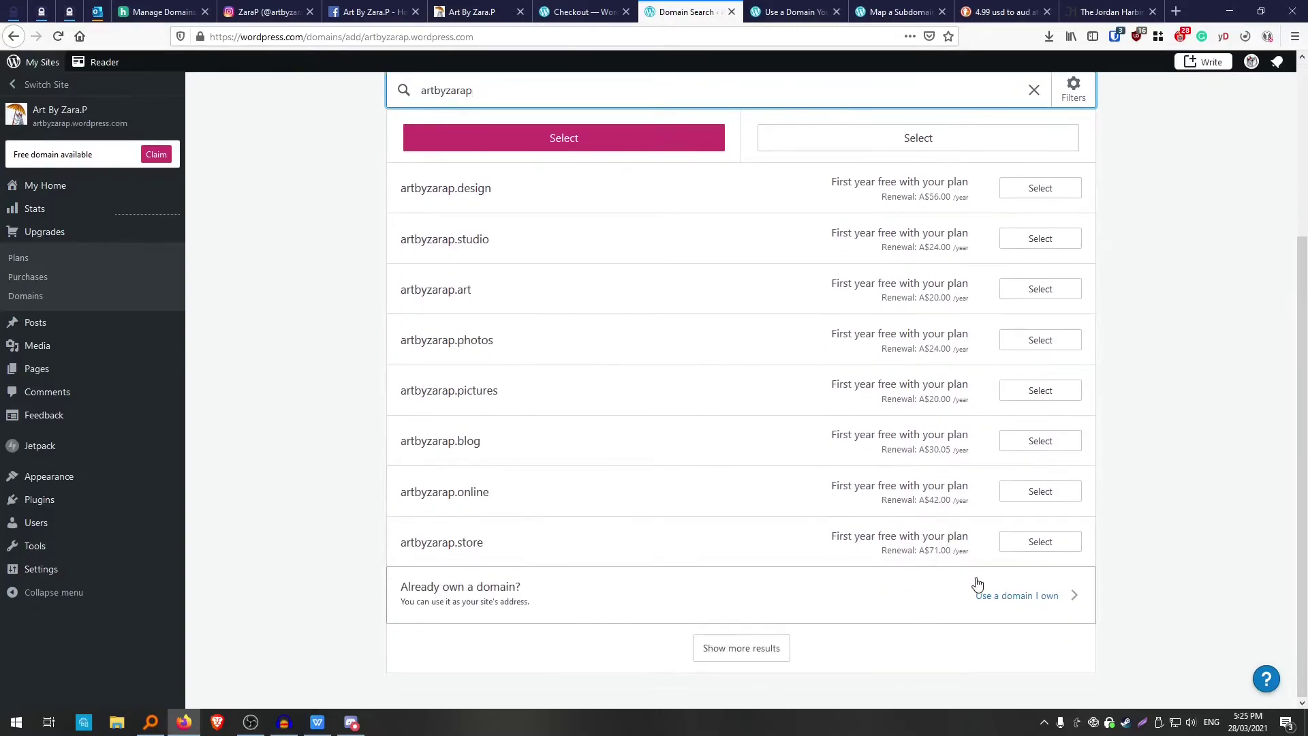
left_click(1028, 598)
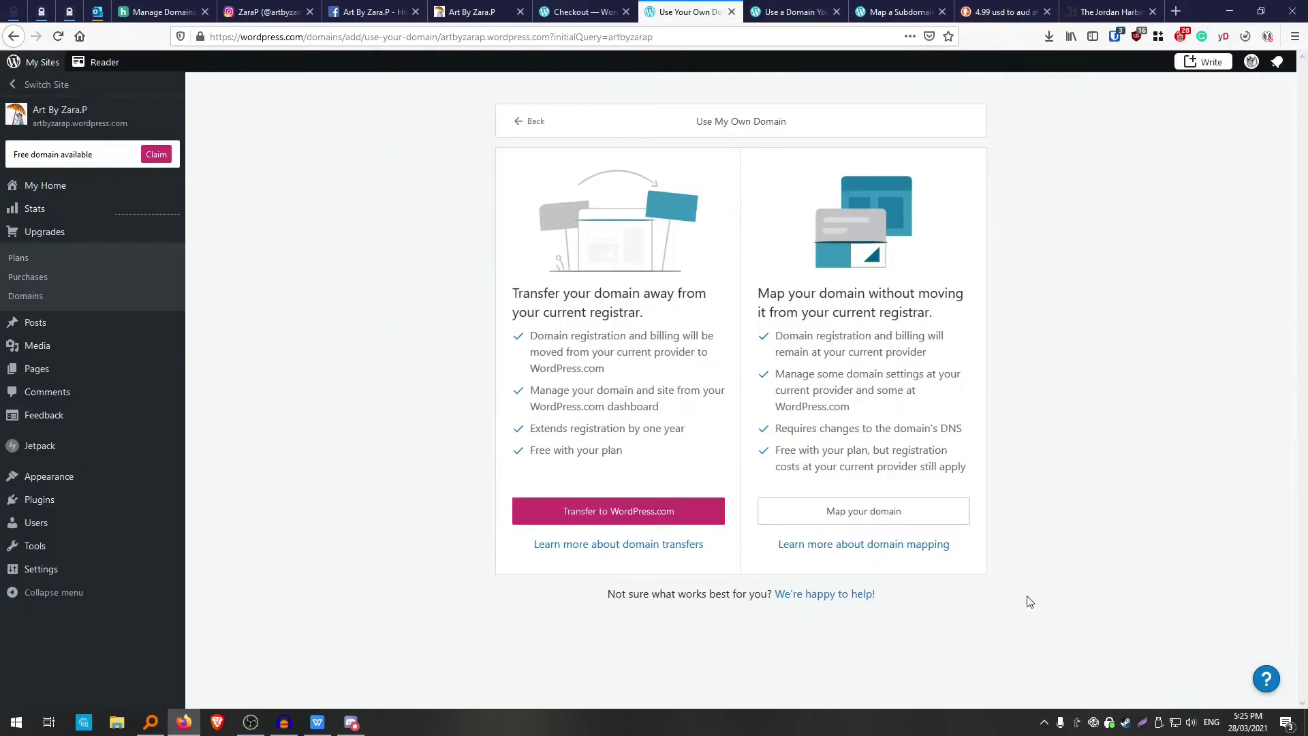
left_click(884, 518)
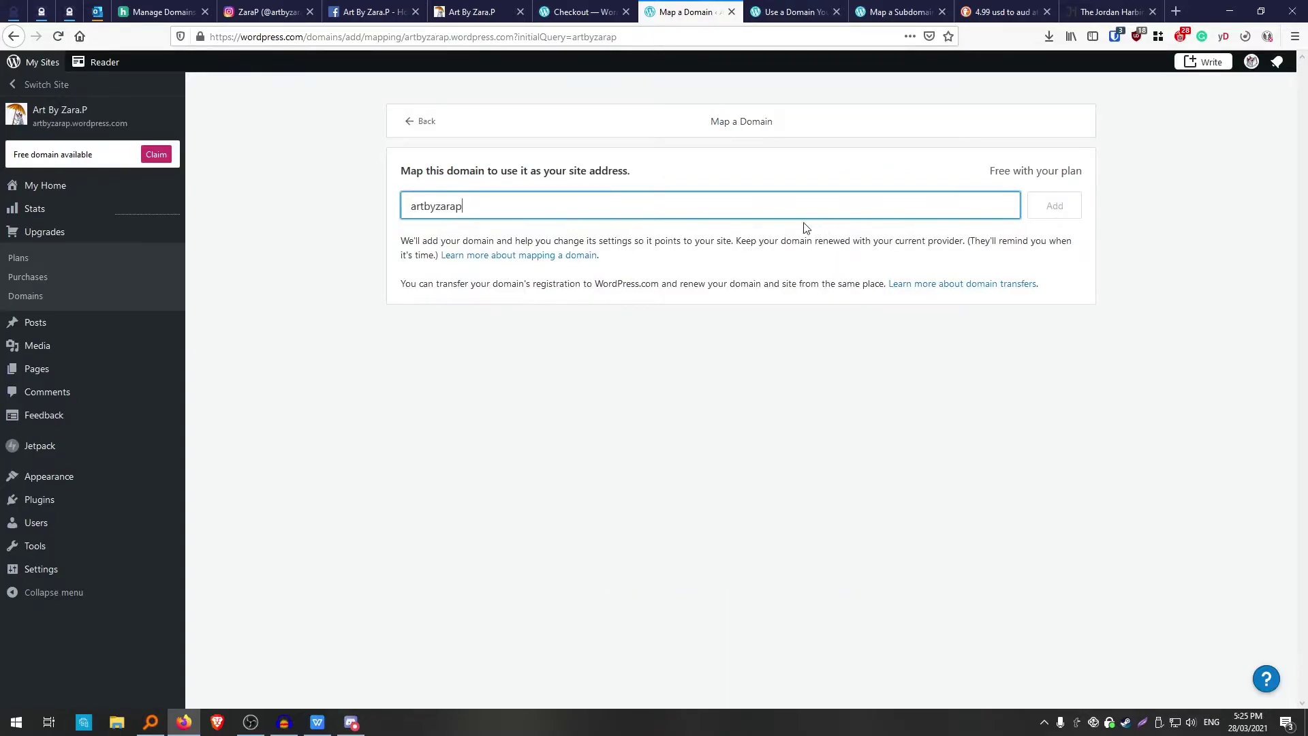
Enter zarap.art as the domain to map, add it and complete the free checkout.
double_click(559, 208)
type("zarap")
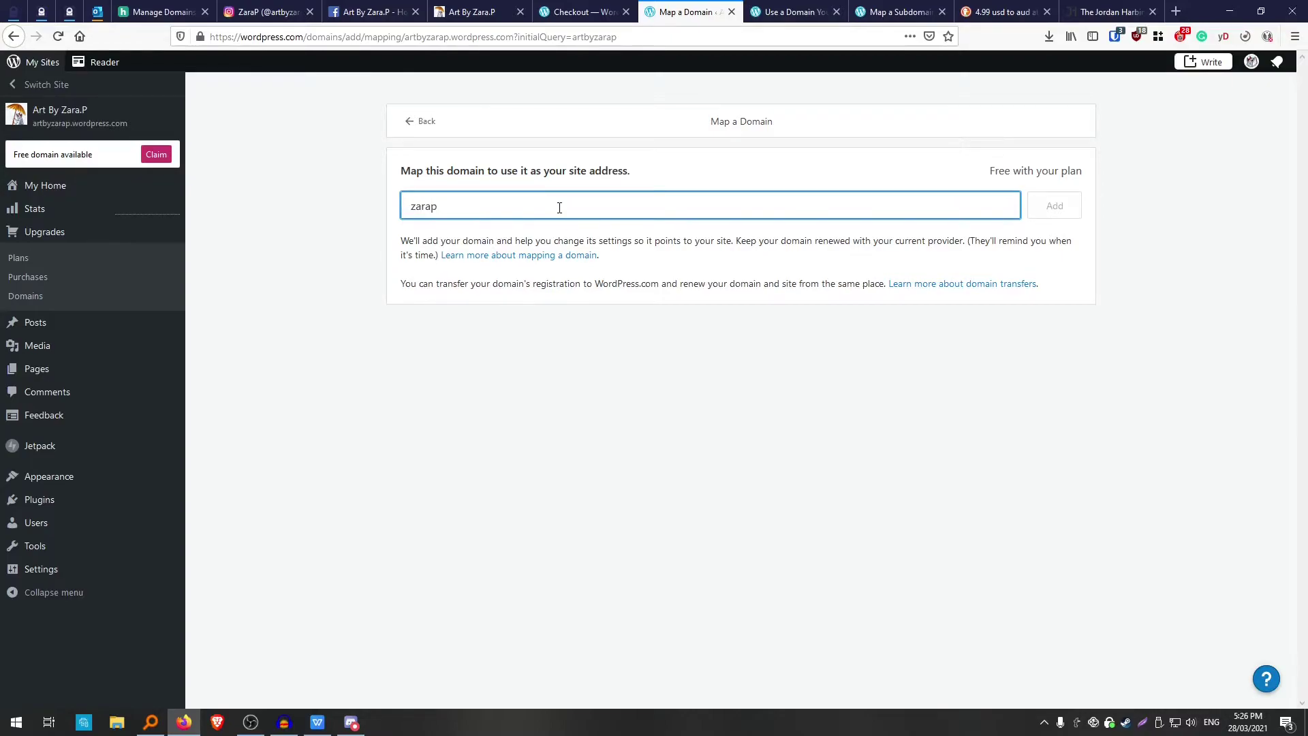
type(".art")
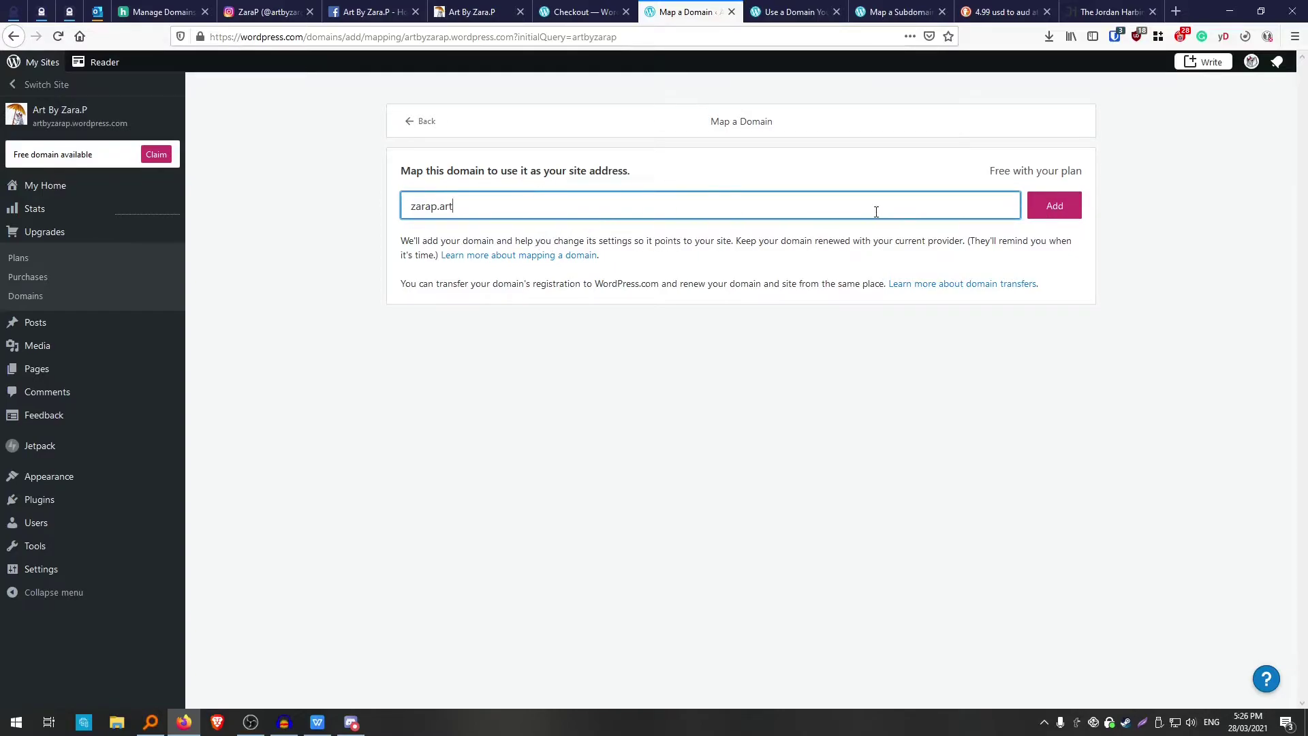
left_click(1060, 212)
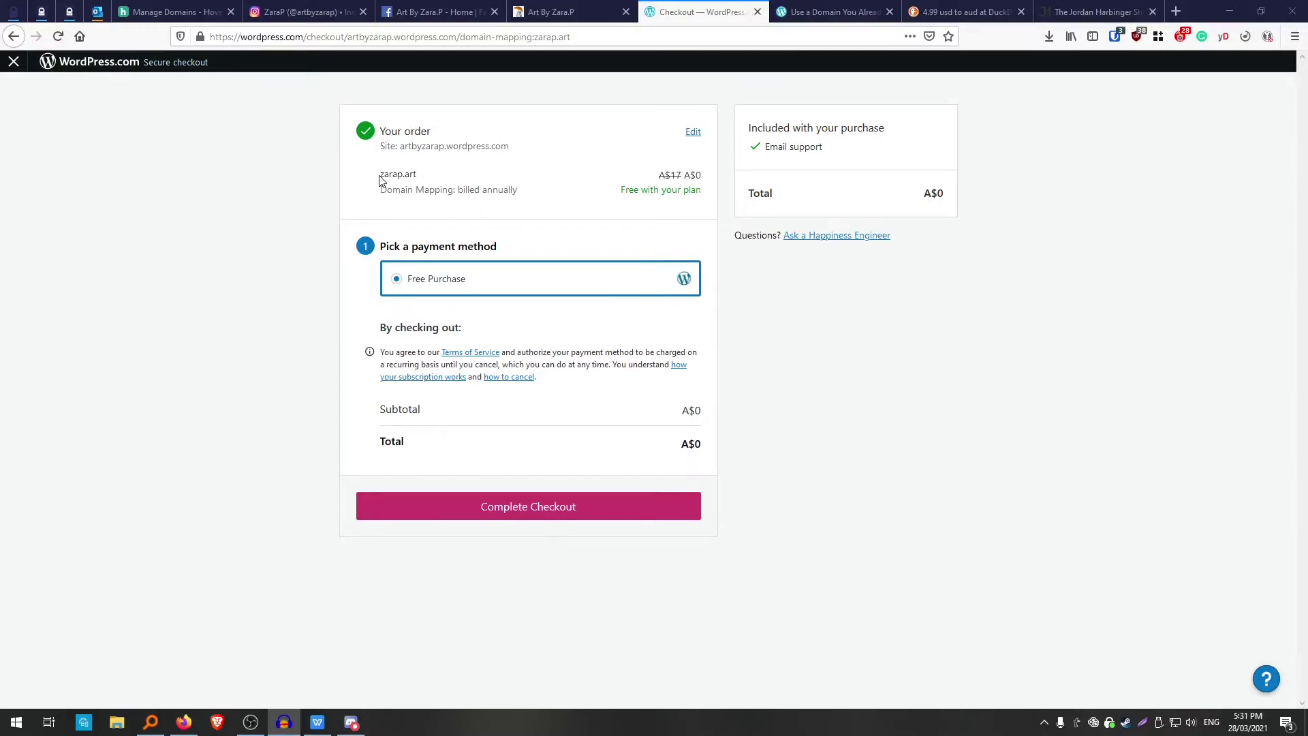
left_click(540, 508)
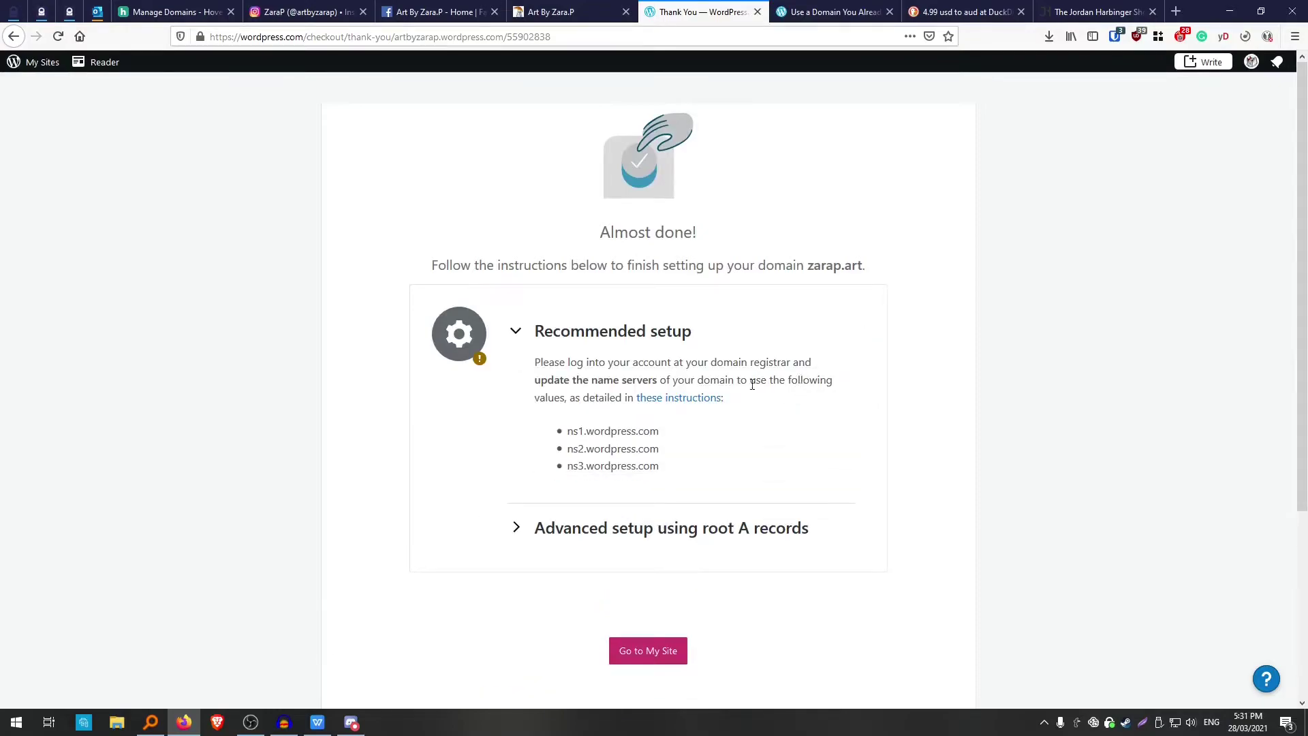
Highlight the three required WordPress name servers in the recommended setup, and return to the zarap.art management page on Hover.
scroll(665, 401, "down", 2)
left_click_drag(671, 405, 568, 360)
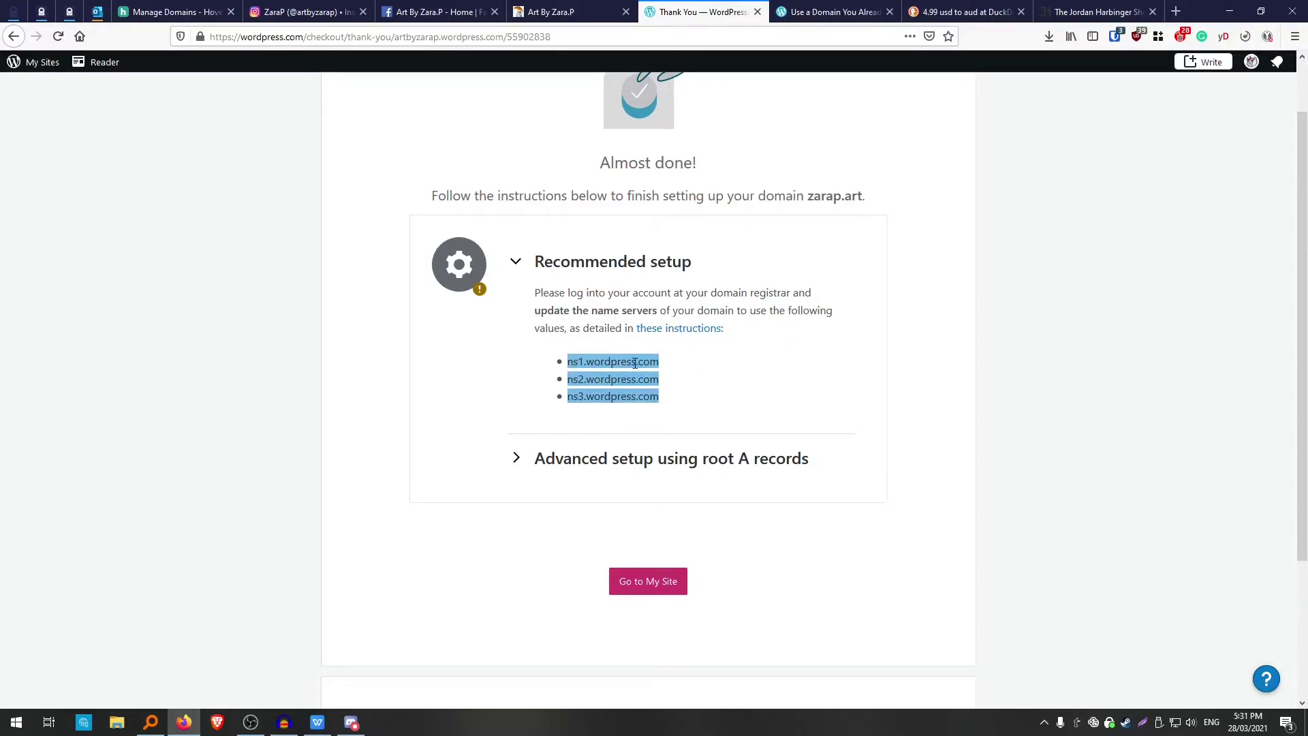
left_click(678, 385)
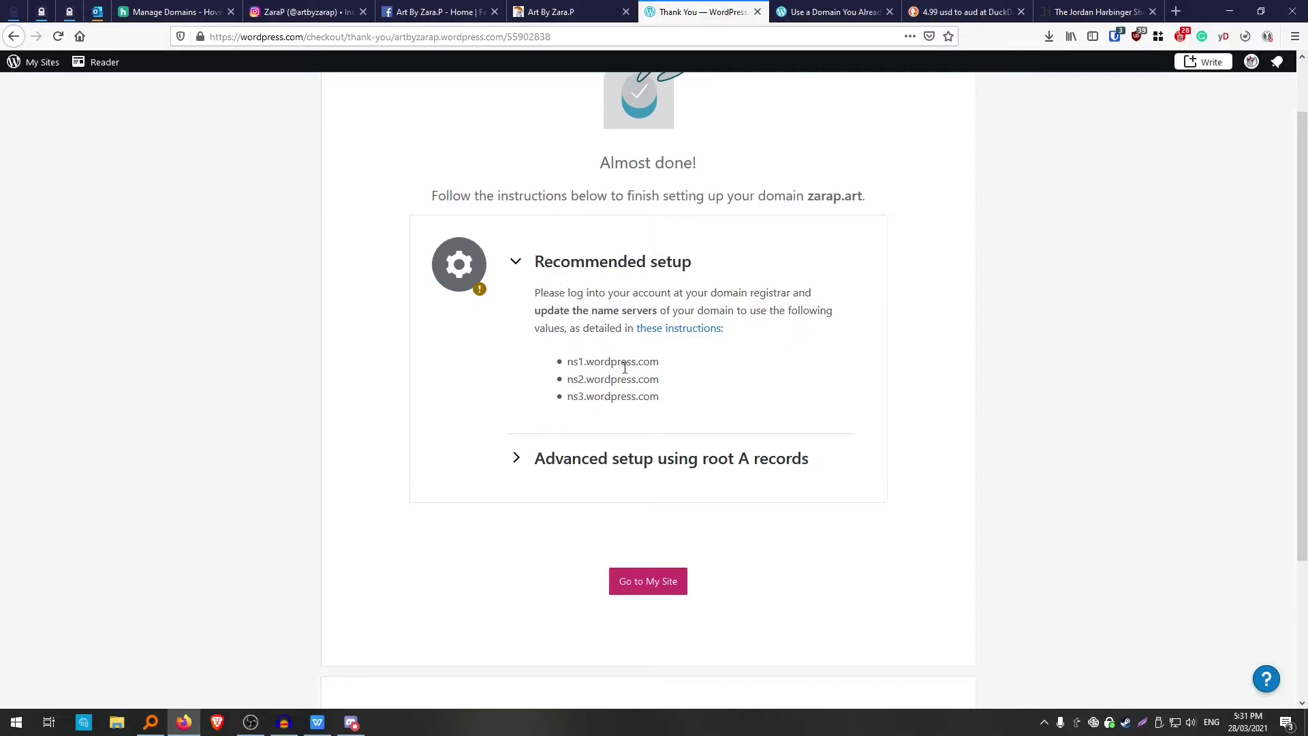
left_click(148, 13)
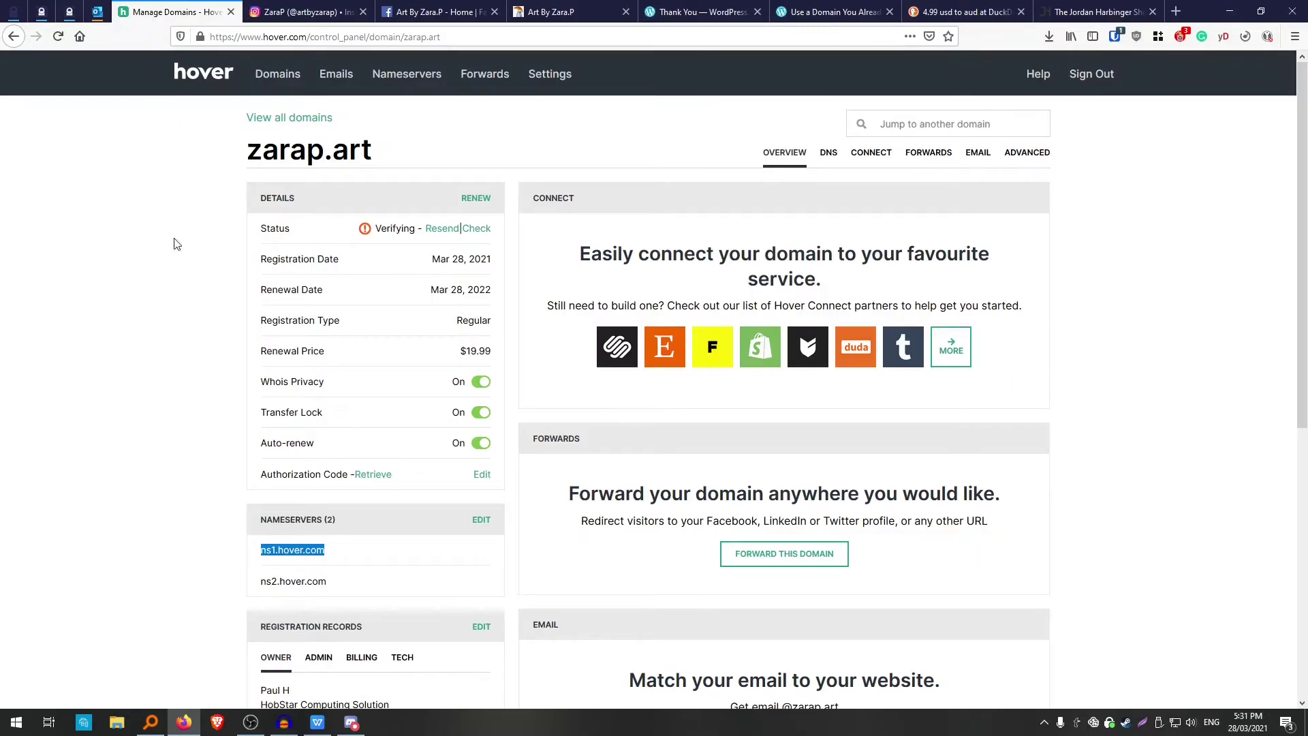
Replace zarap.art's Hover nameservers with the WordPress ones, including ns2.wordpress.com and ns3.wordpress.com.
scroll(167, 315, "down", 3)
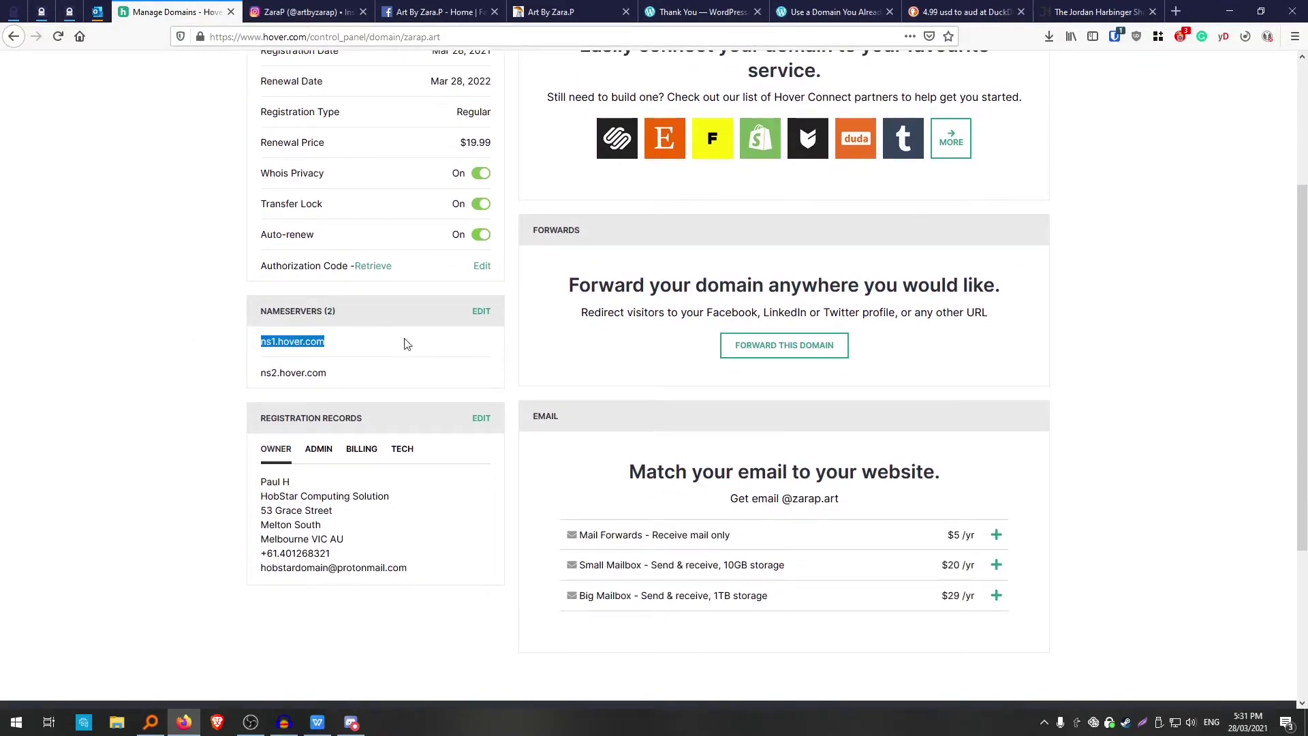
left_click(482, 311)
triple_click(505, 227)
type("ns2.wordpress.com ns3.wordpress.com")
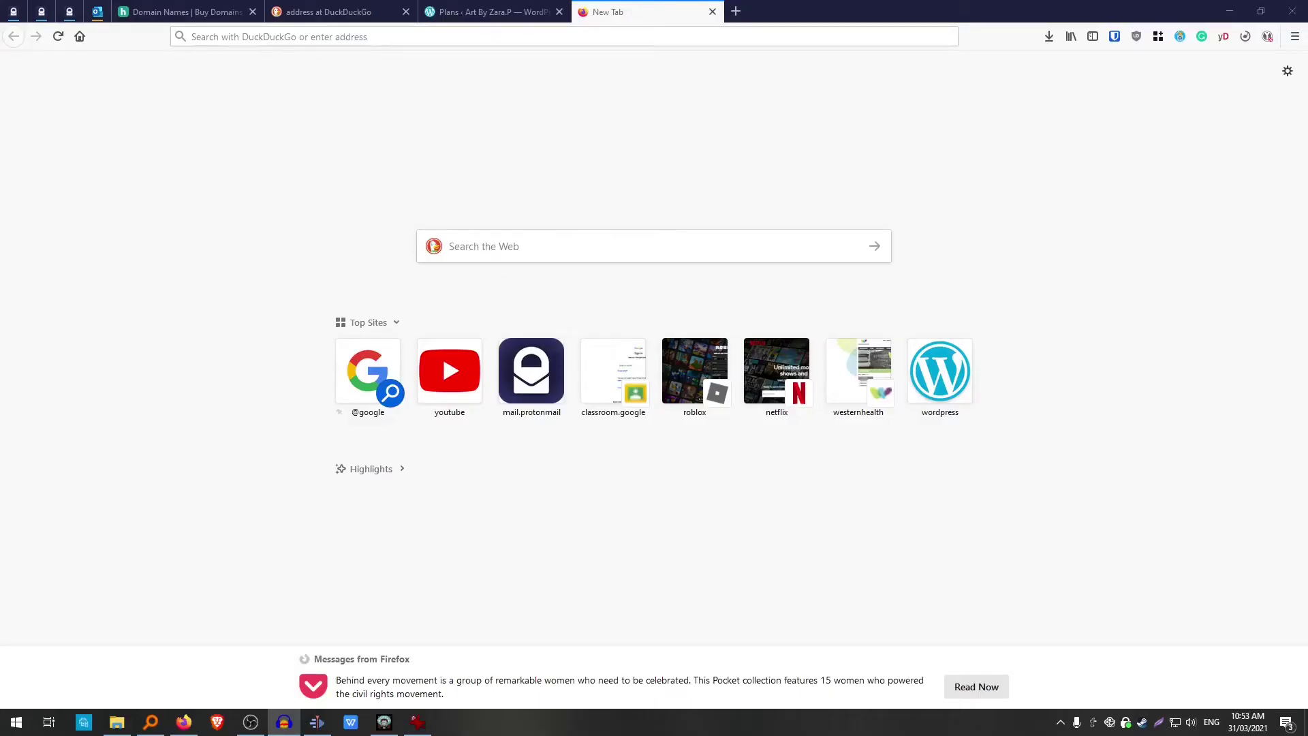
left_click(487, 39)
type("www.z")
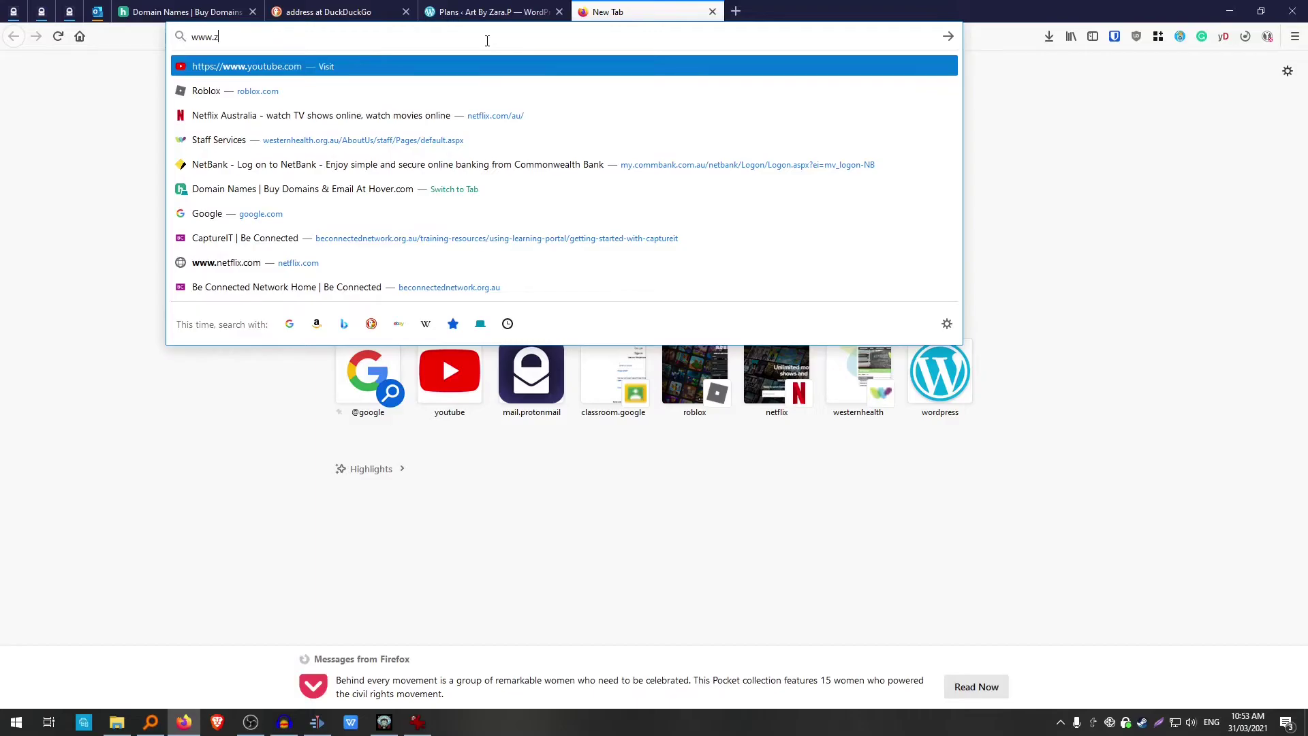
type("arap.")
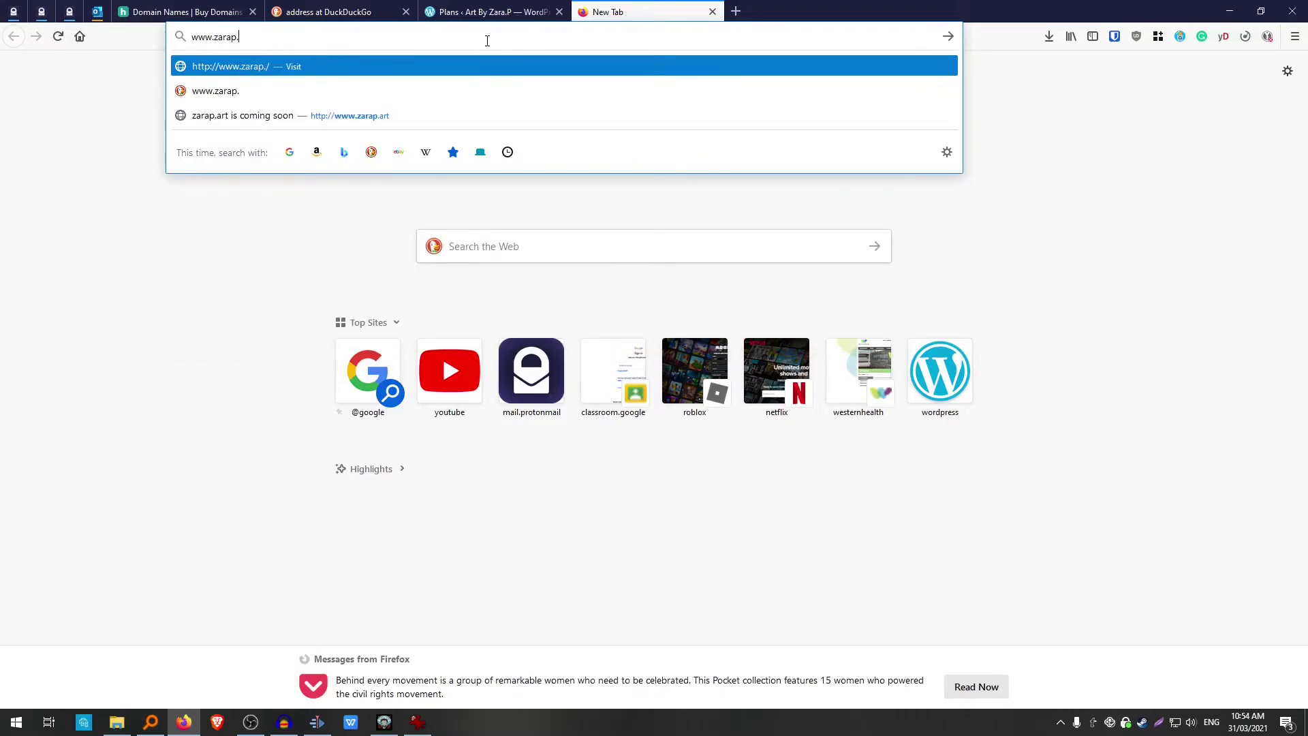
type("art")
key("Return")
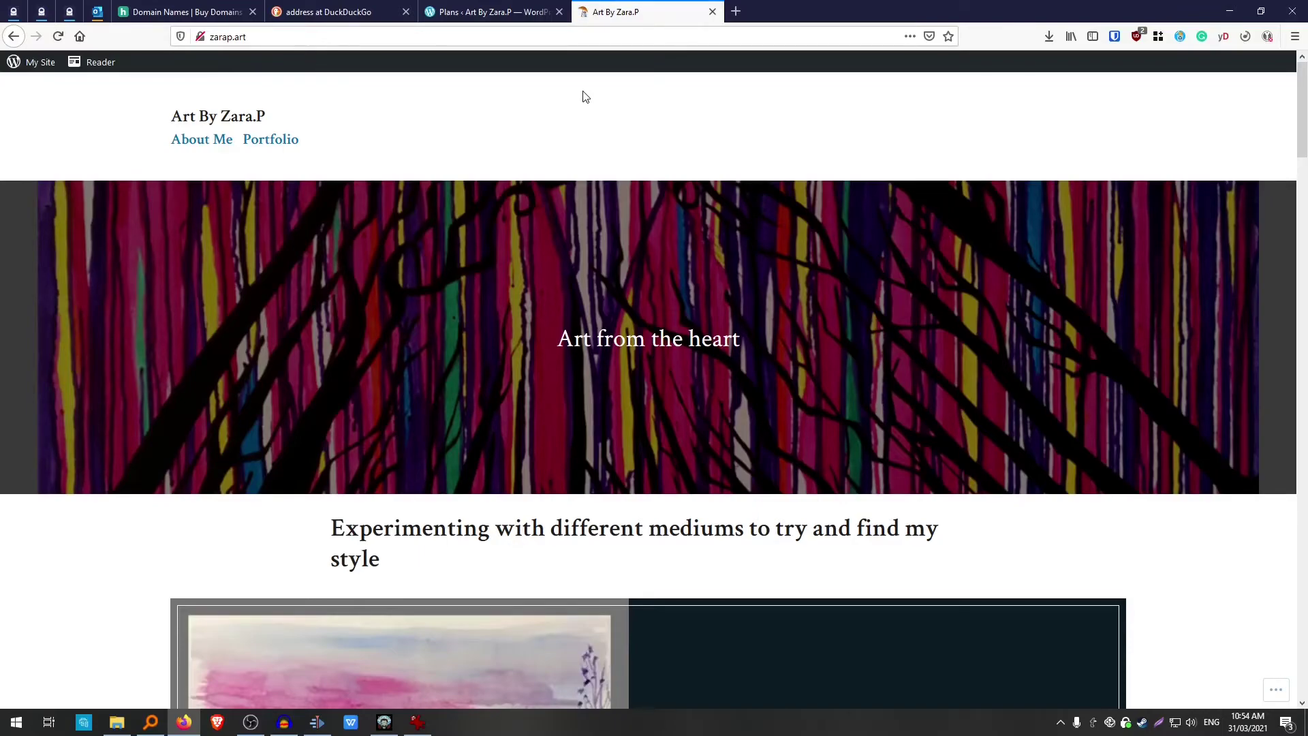
Look over the upper sections of the Art By Zara.P home page and check the address it loads under.
scroll(585, 96, "down", 4)
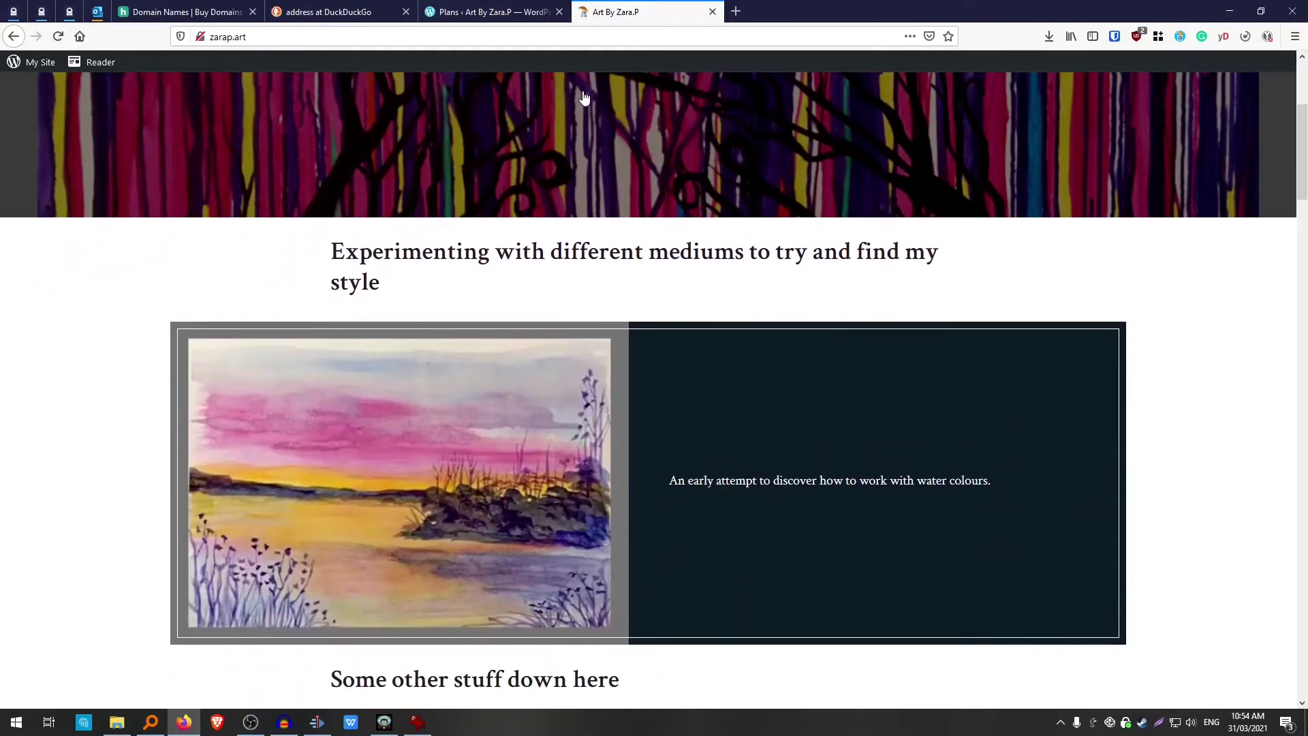
scroll(587, 97, "up", 3)
scroll(584, 96, "up", 1)
scroll(724, 140, "down", 5)
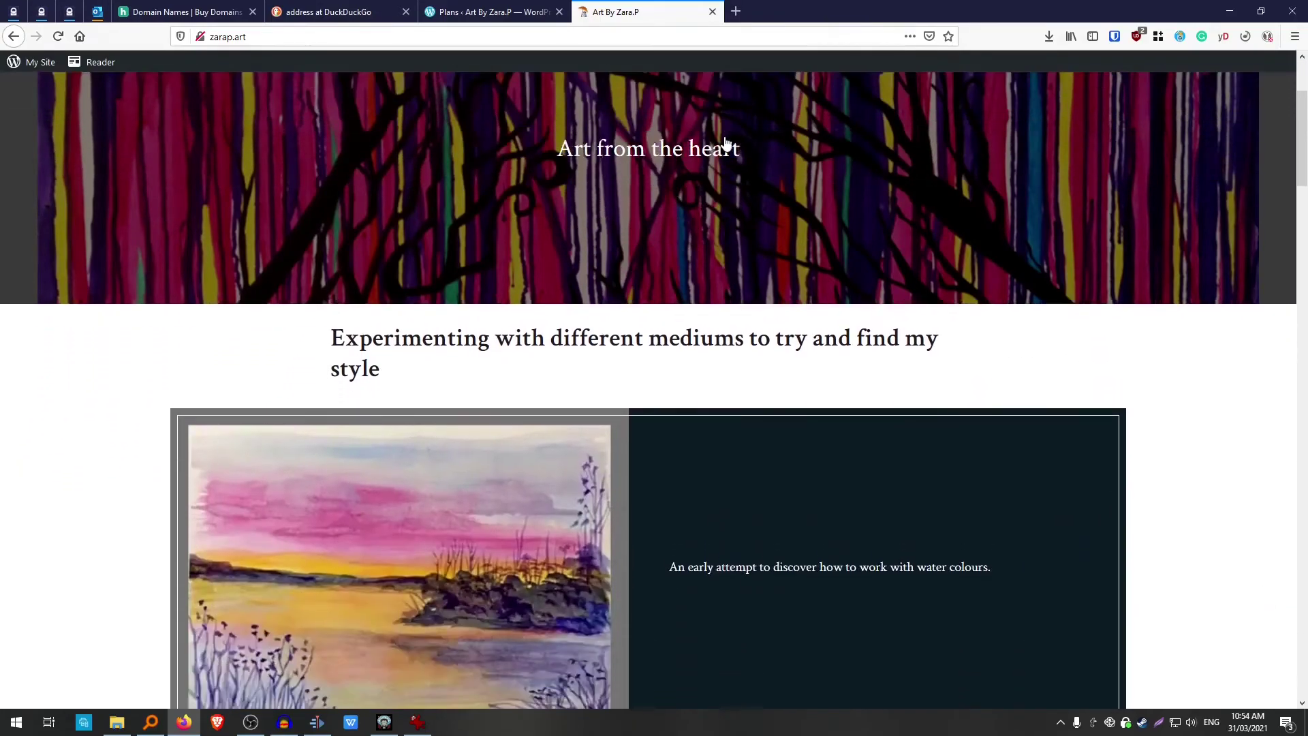
scroll(725, 143, "down", 7)
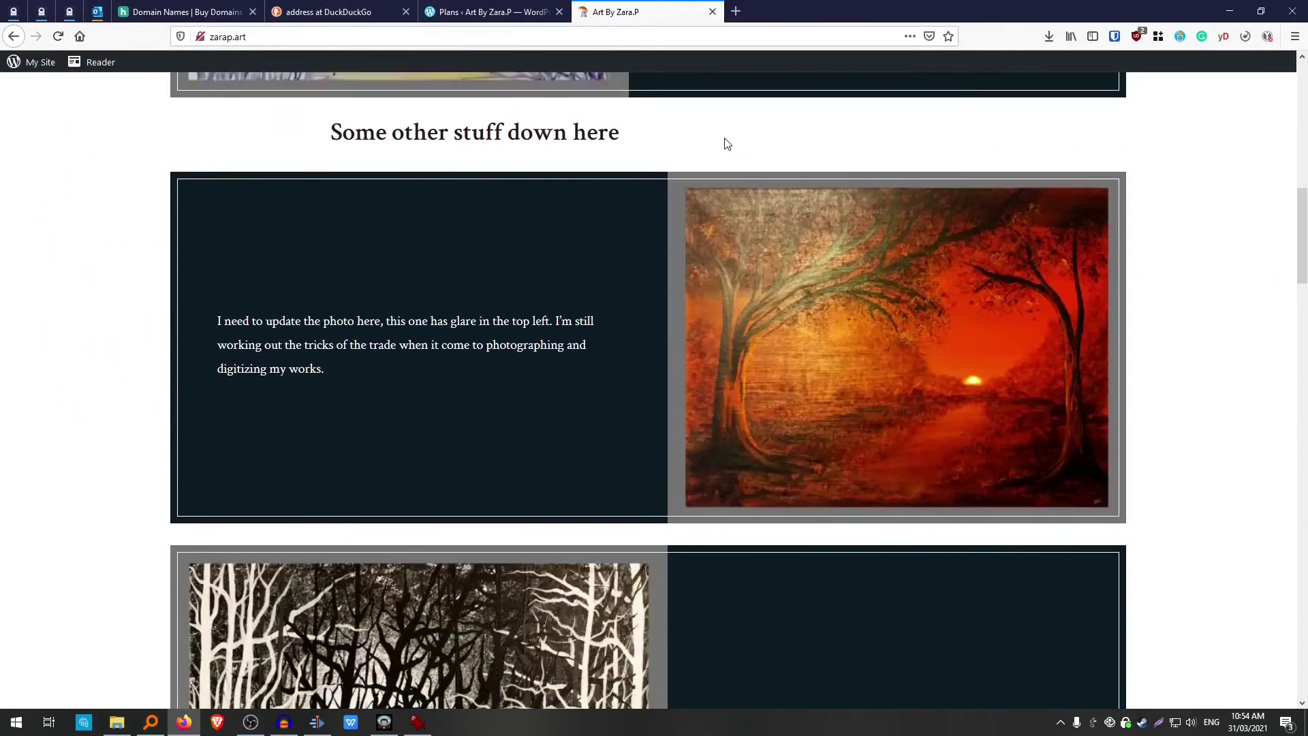
scroll(725, 143, "up", 8)
scroll(725, 143, "up", 4)
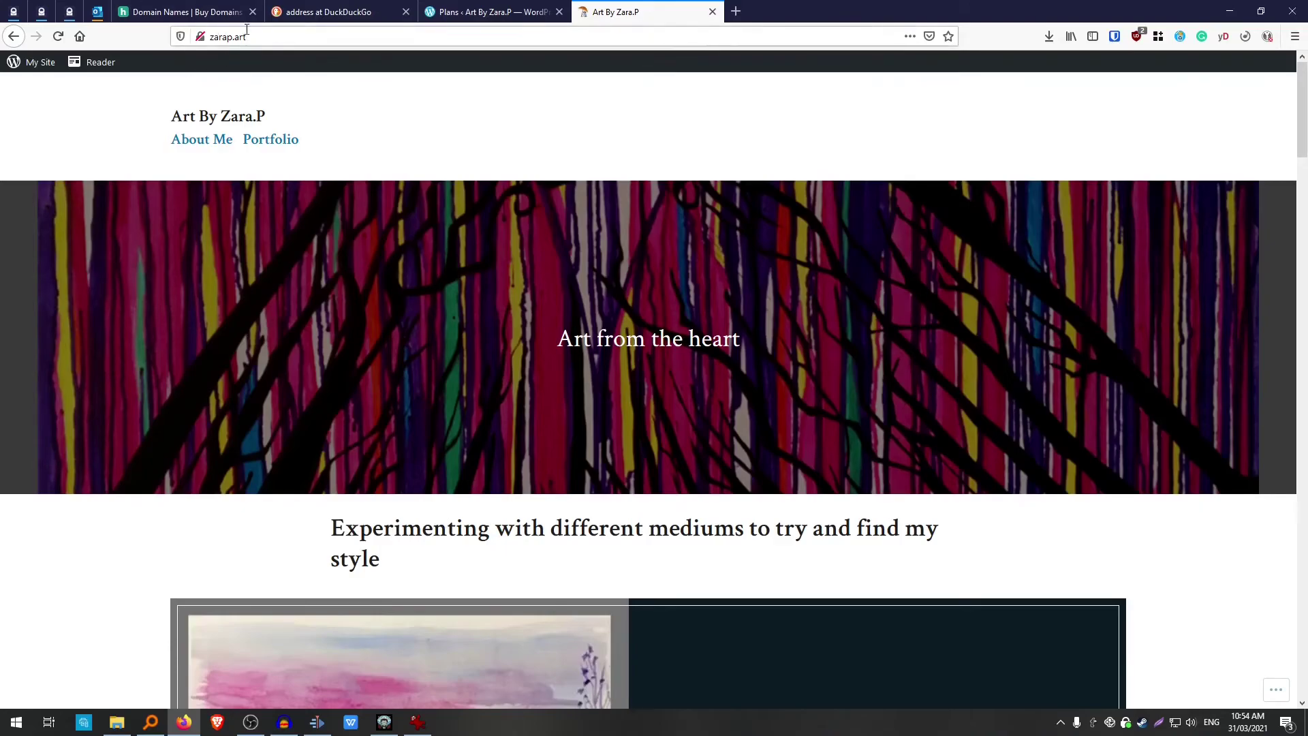
left_click(354, 34)
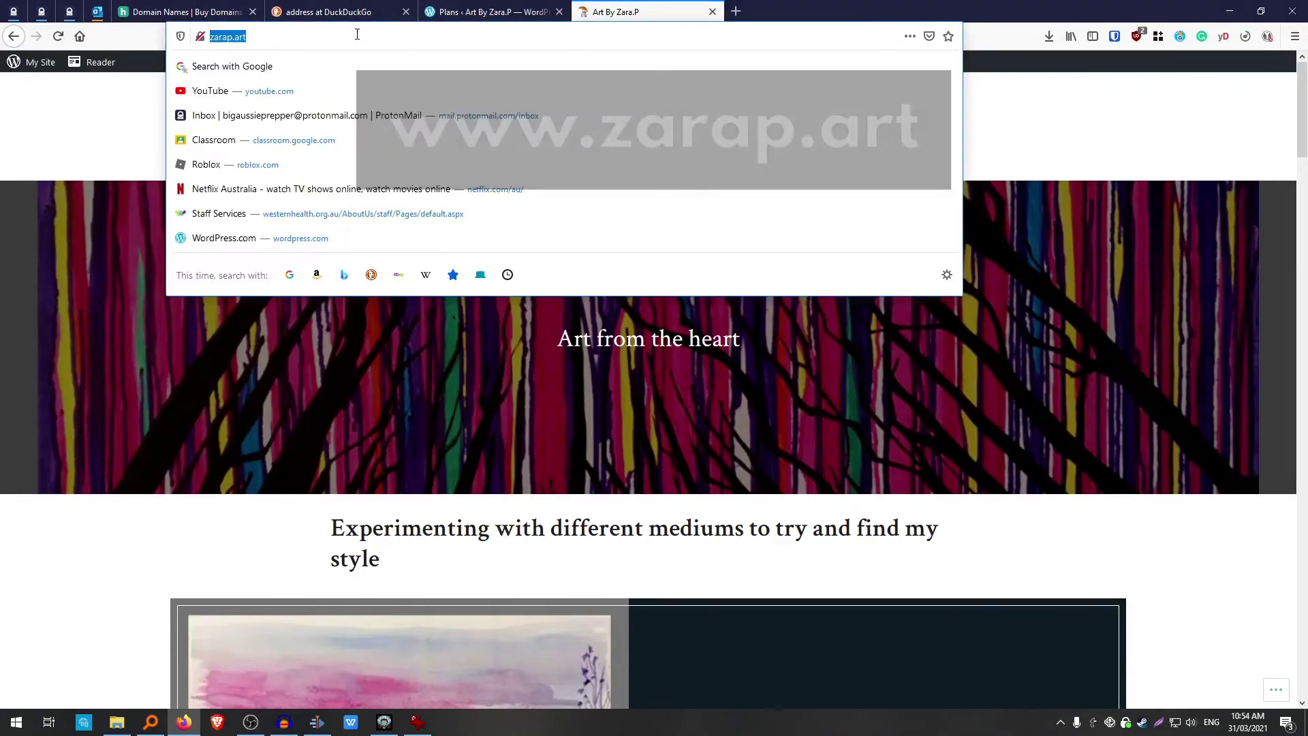
left_click(793, 5)
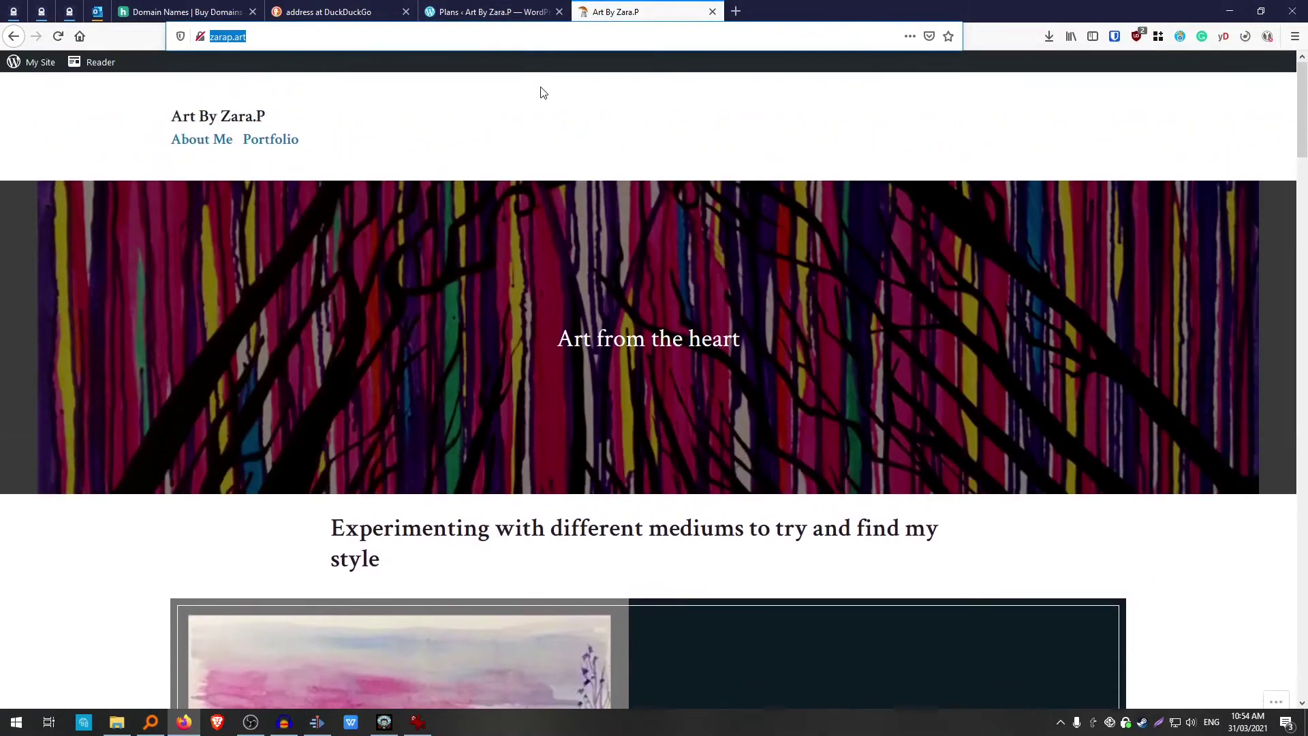
Look through the whole home page down to the contact form and footer, and return to its header.
scroll(738, 164, "down", 20)
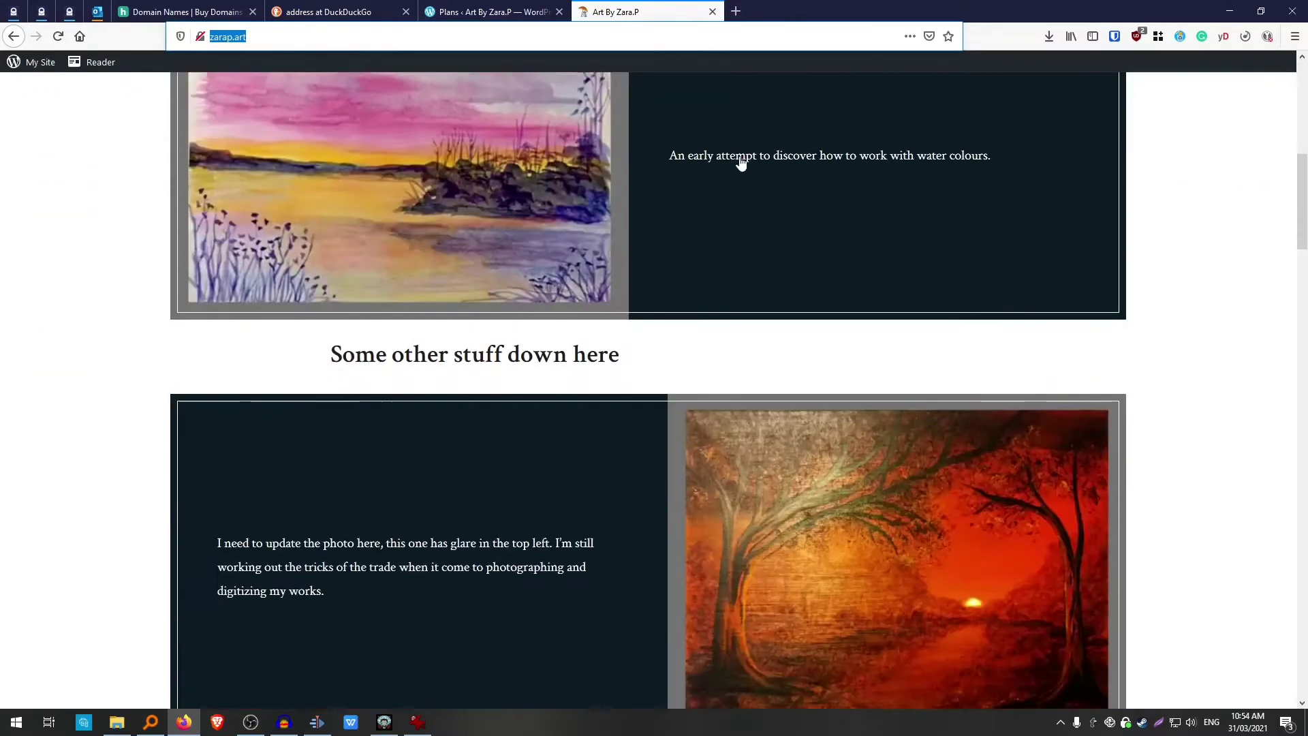
scroll(748, 162, "down", 12)
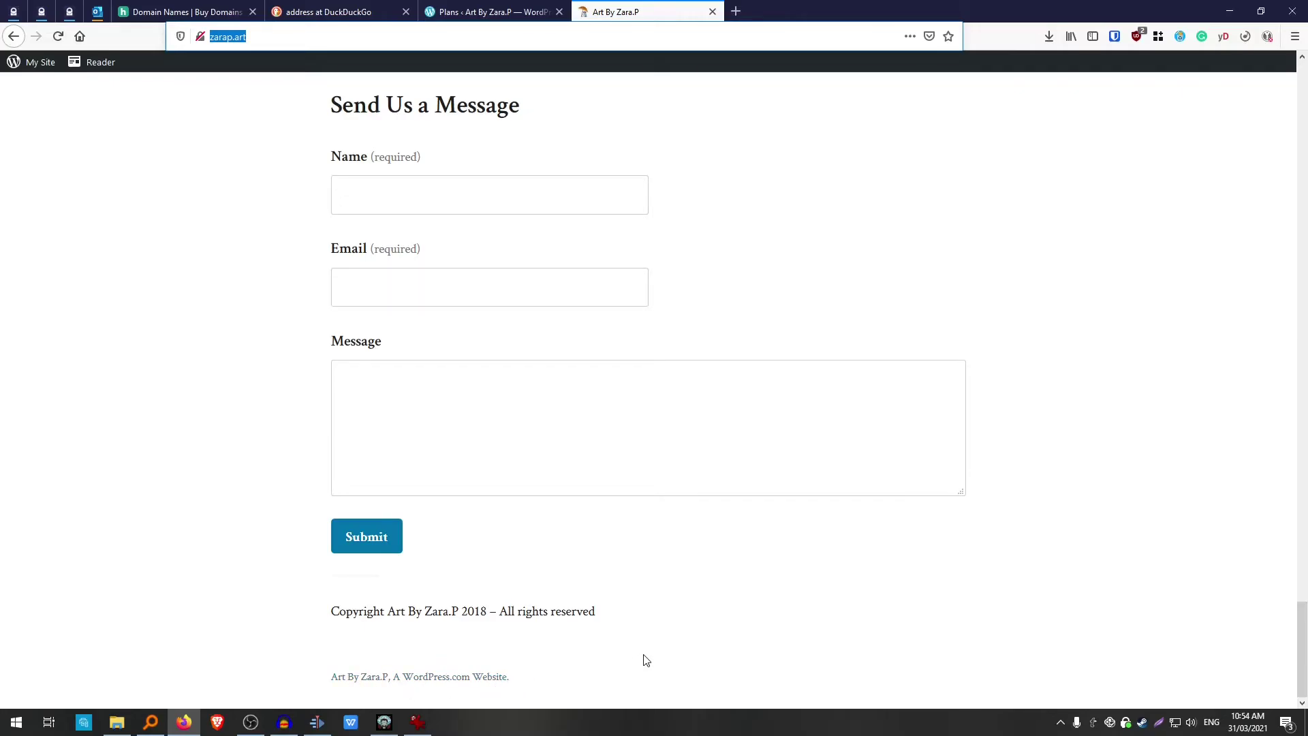
scroll(646, 661, "up", 15)
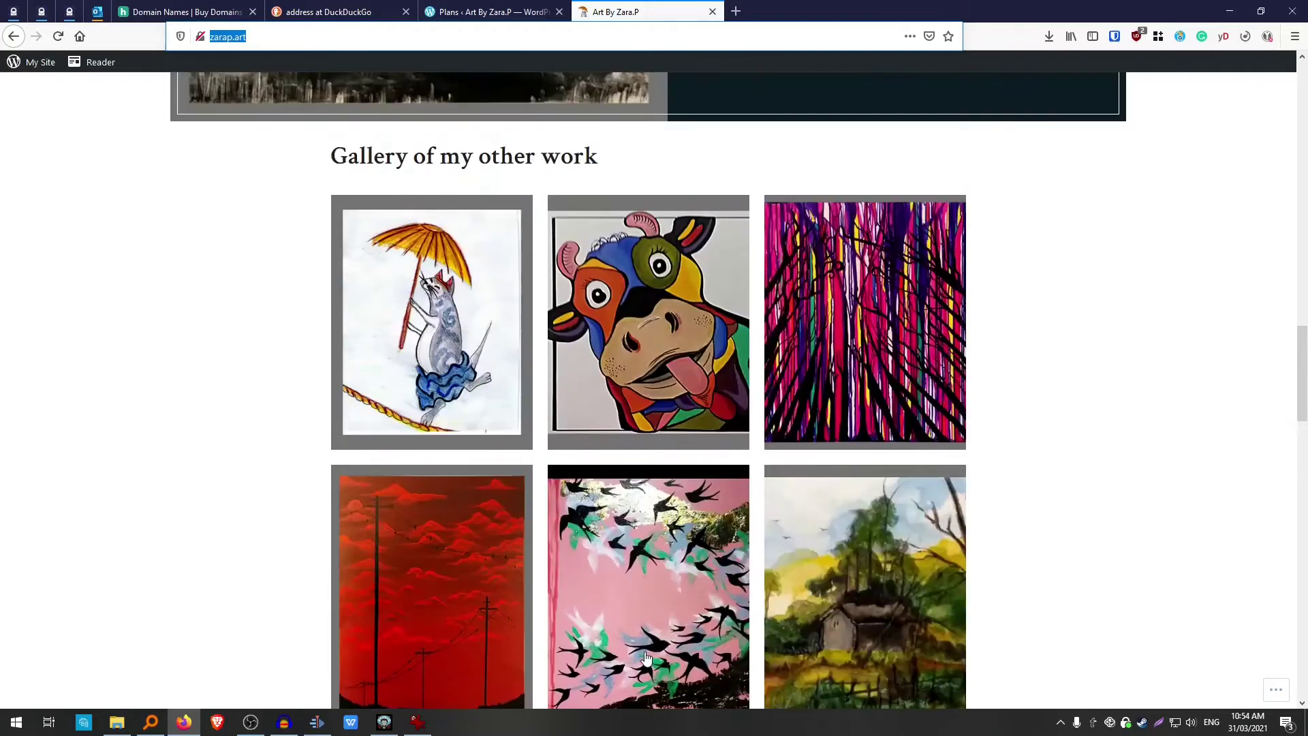
scroll(646, 657, "up", 15)
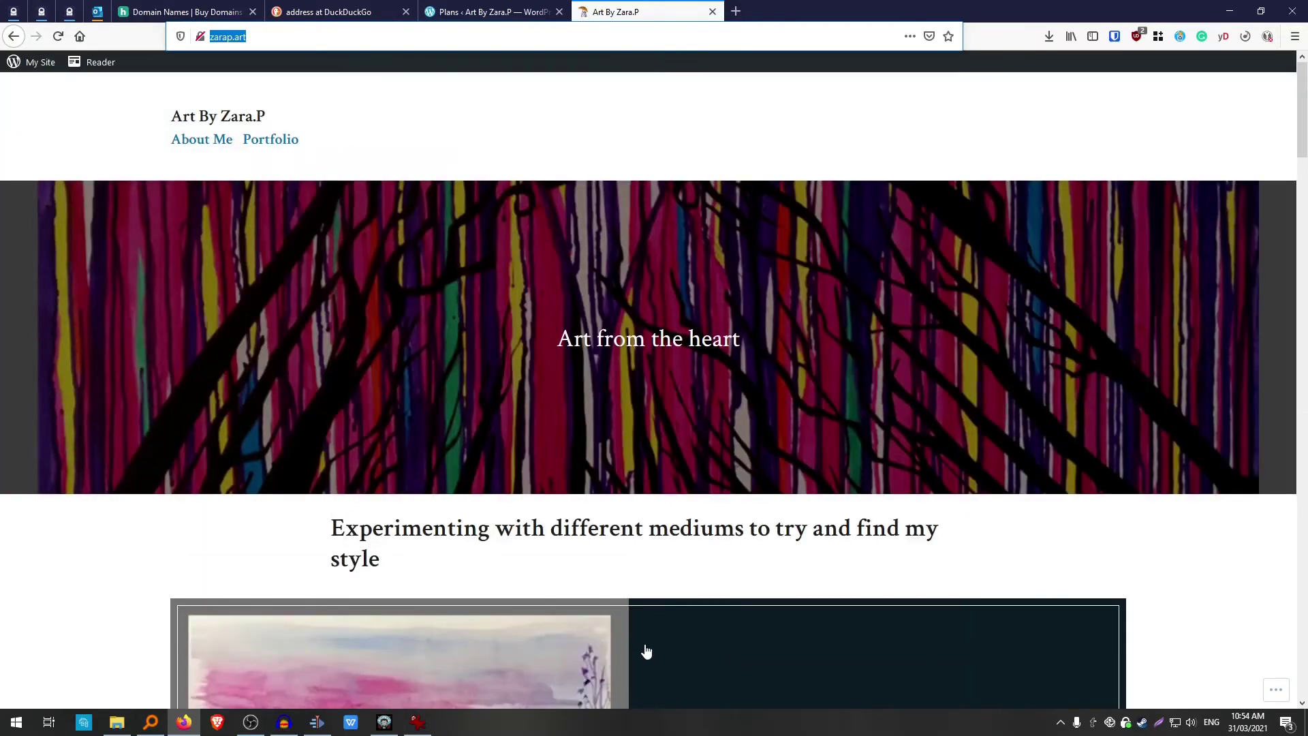
left_click(545, 142)
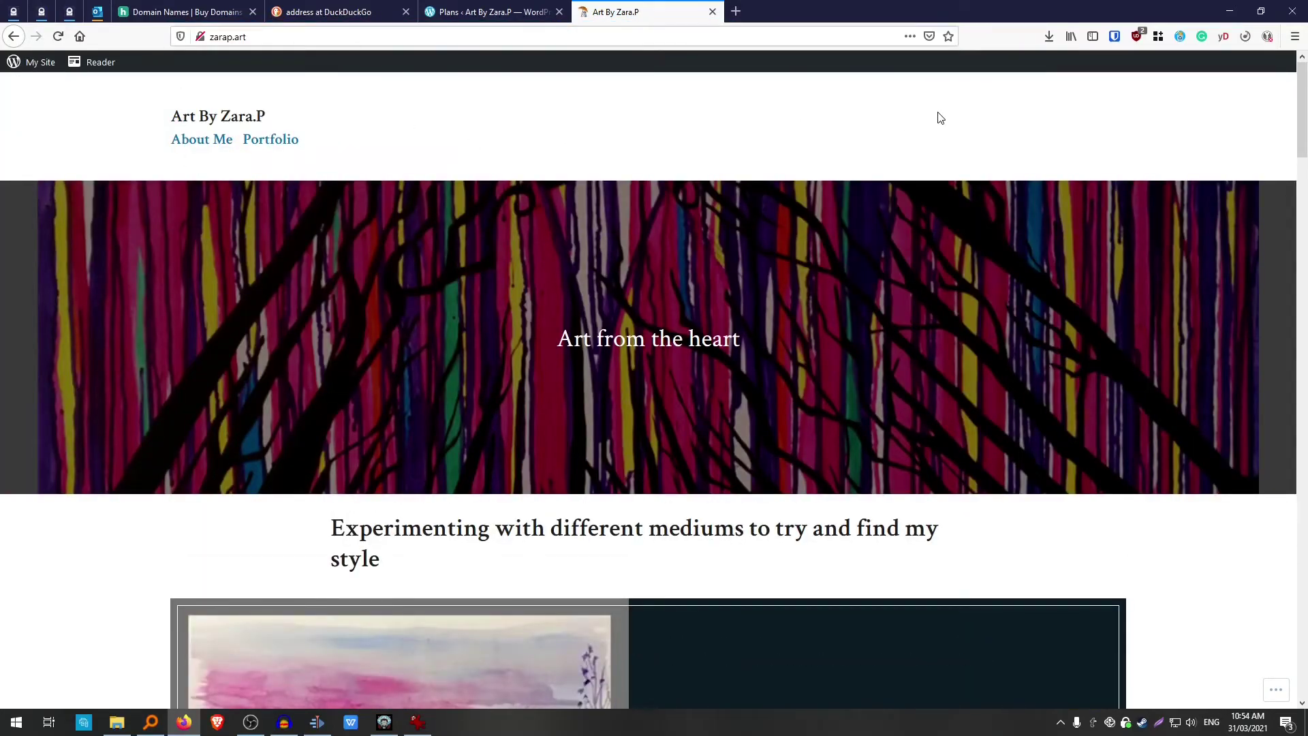